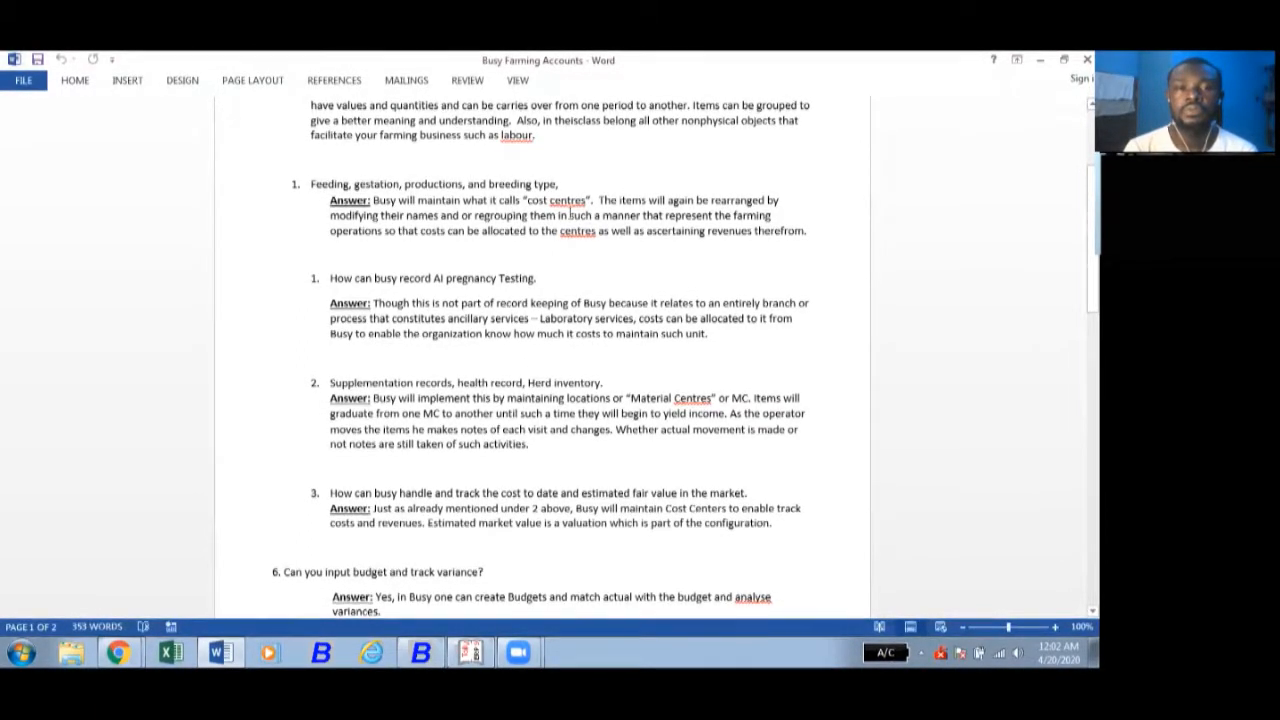
- Switch to Busy and display the list of cost centre groups on screen, then close it
click(1037, 61)
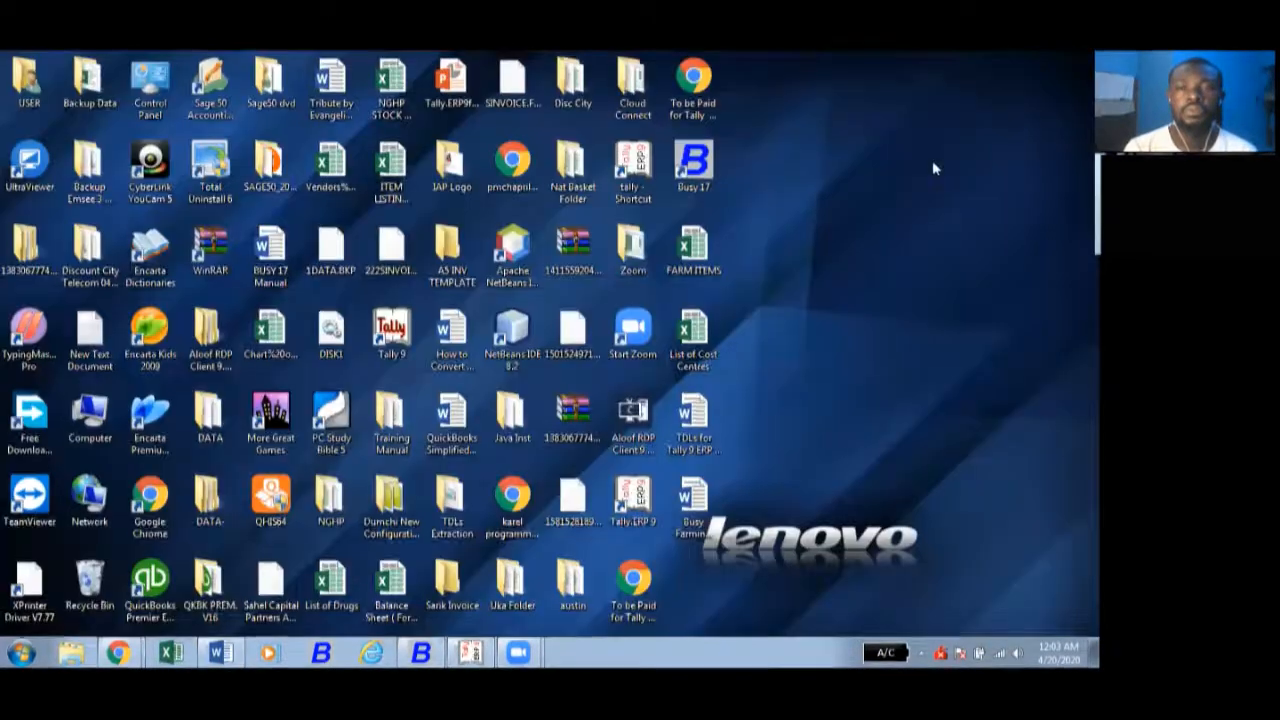
click(425, 651)
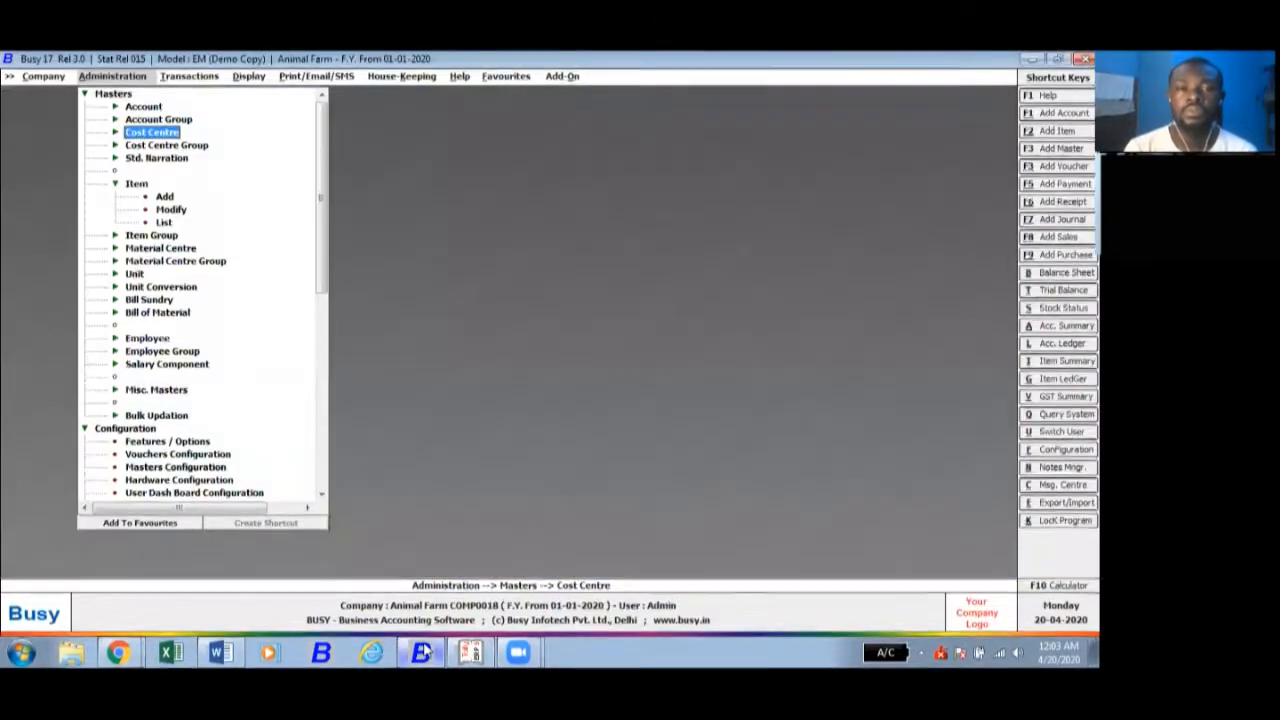
click(143, 147)
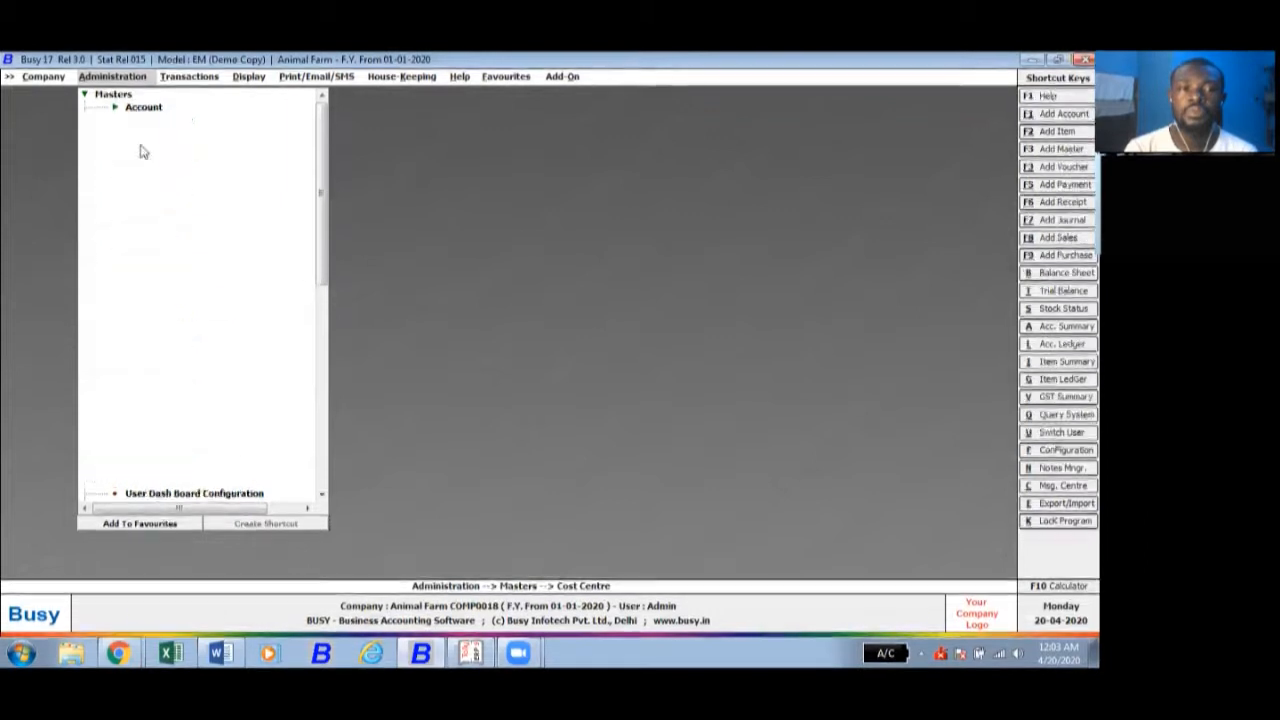
click(165, 184)
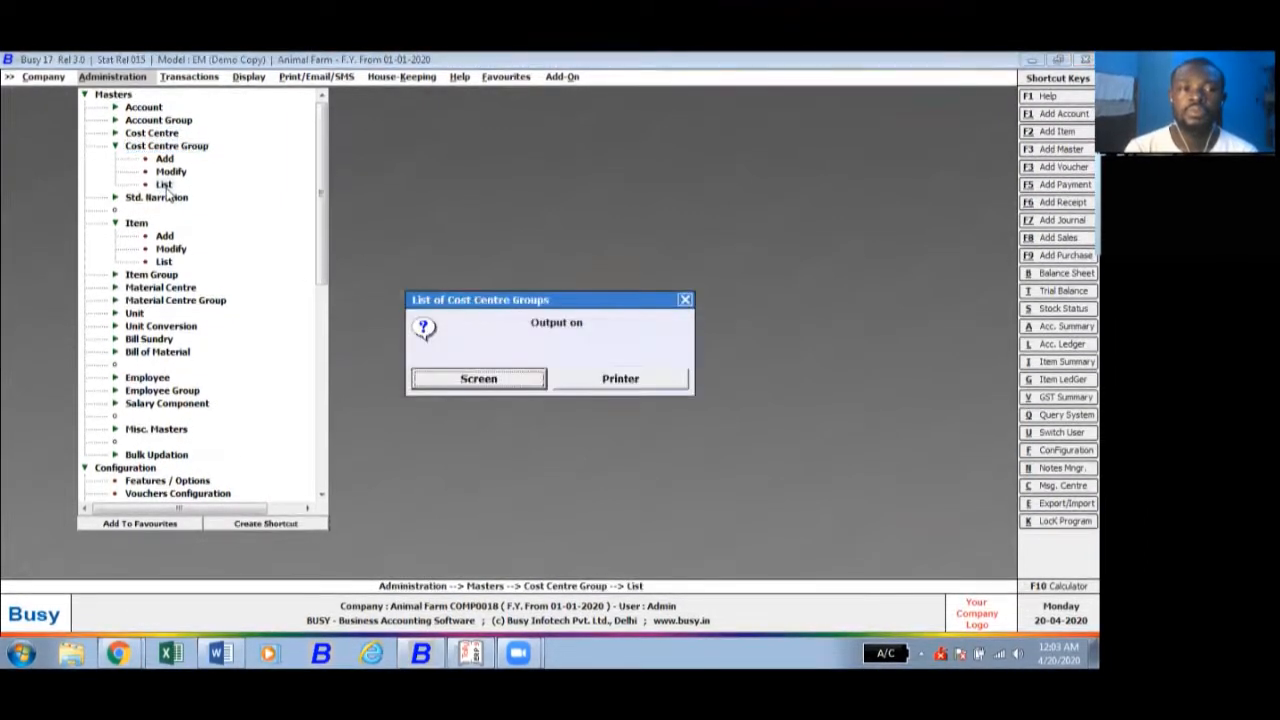
click(478, 379)
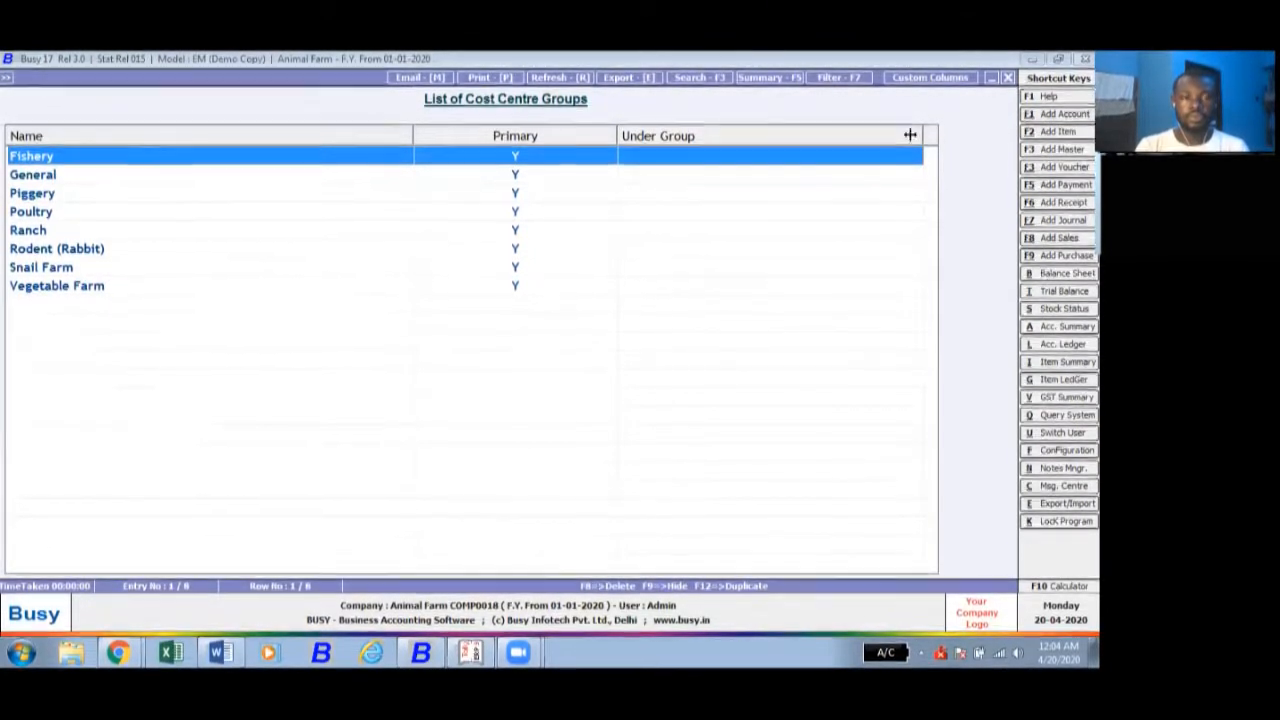
click(1008, 78)
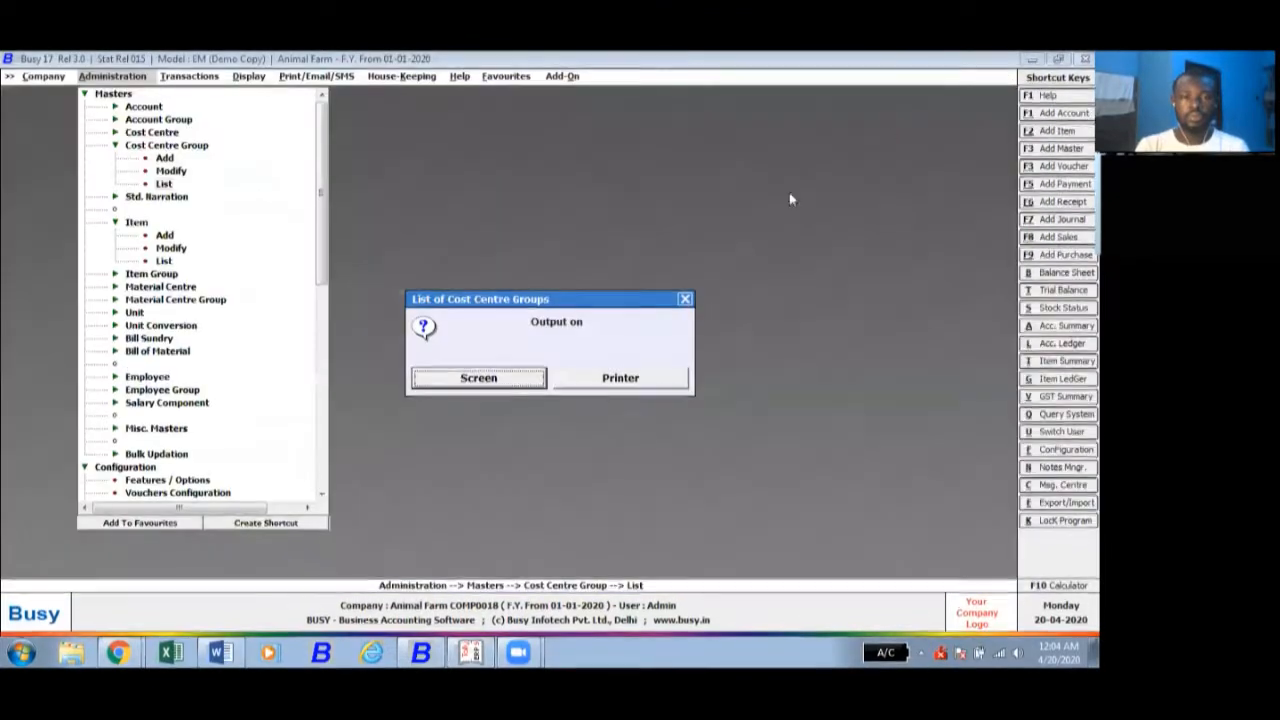
click(684, 301)
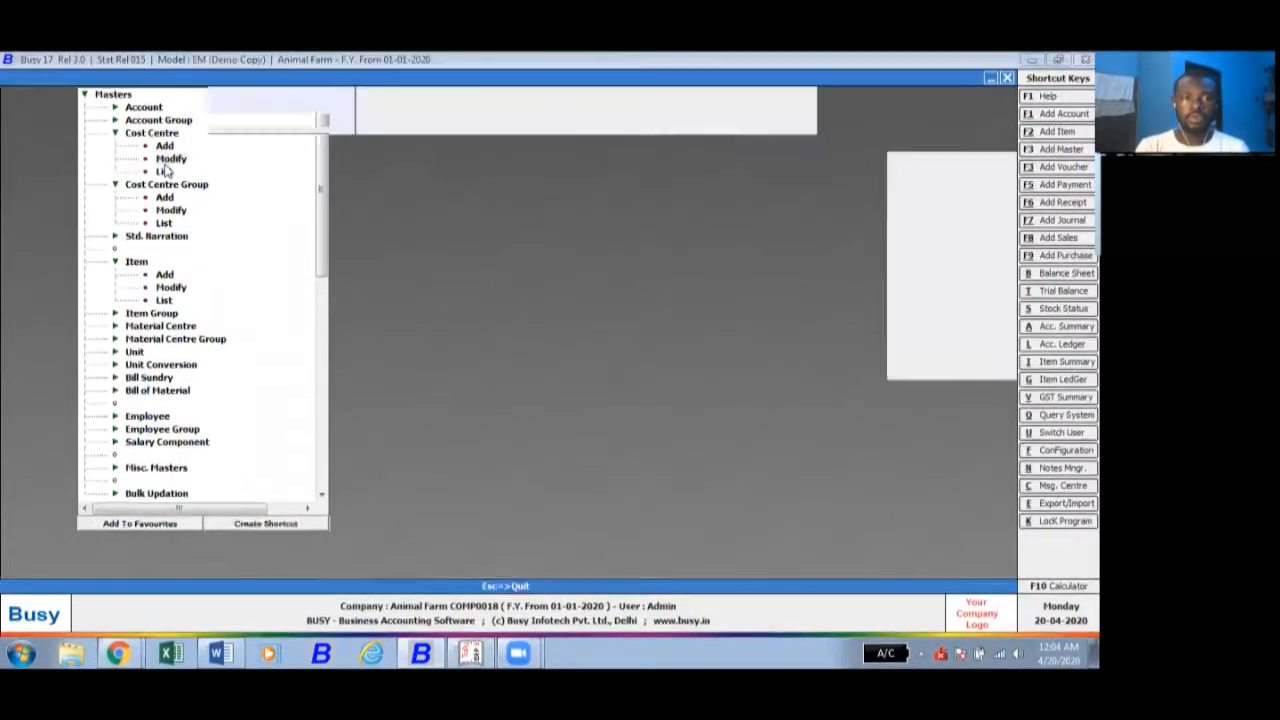
- Display the list of cost centres on screen to review their parent groups, then close it
key(Return)
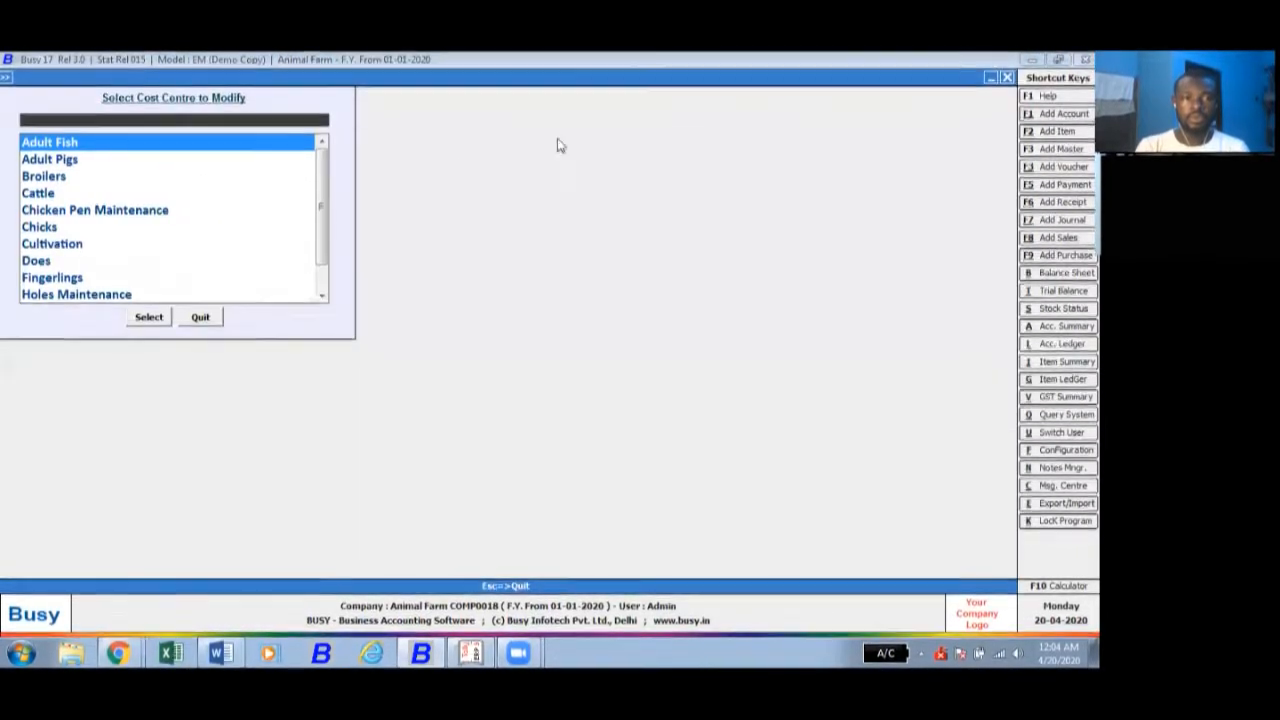
click(1007, 78)
click(160, 172)
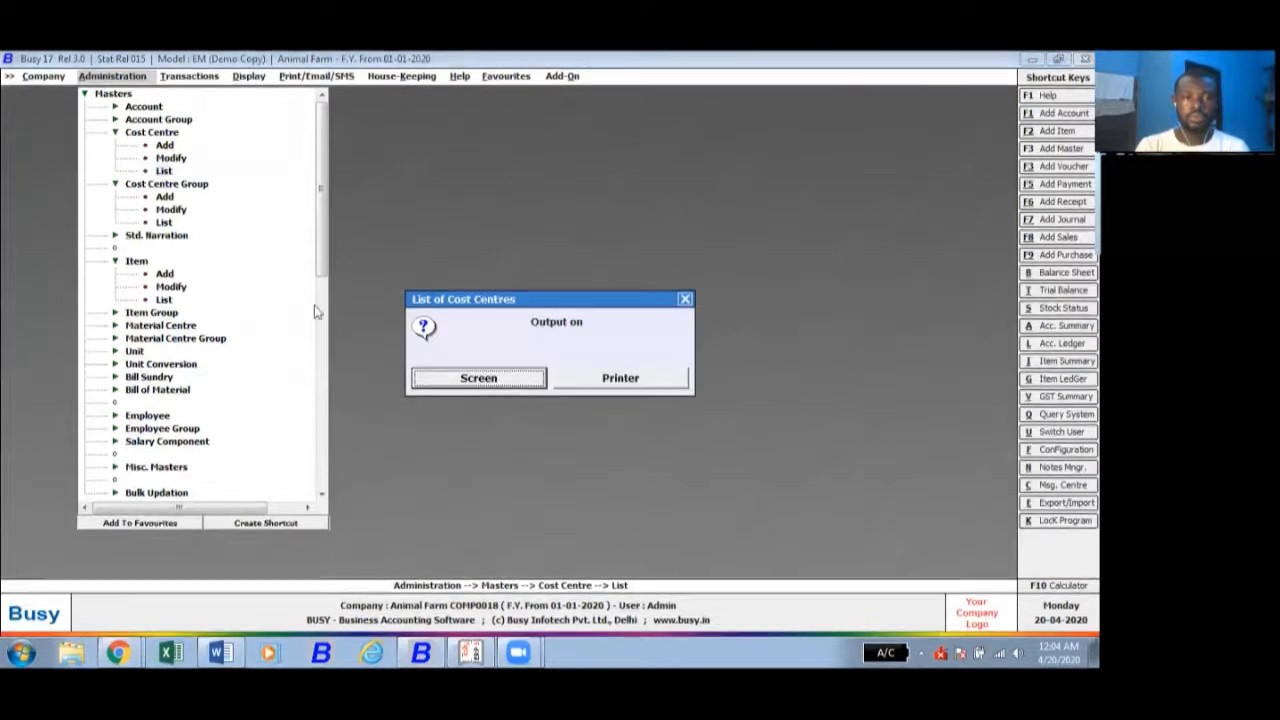
click(462, 384)
click(464, 386)
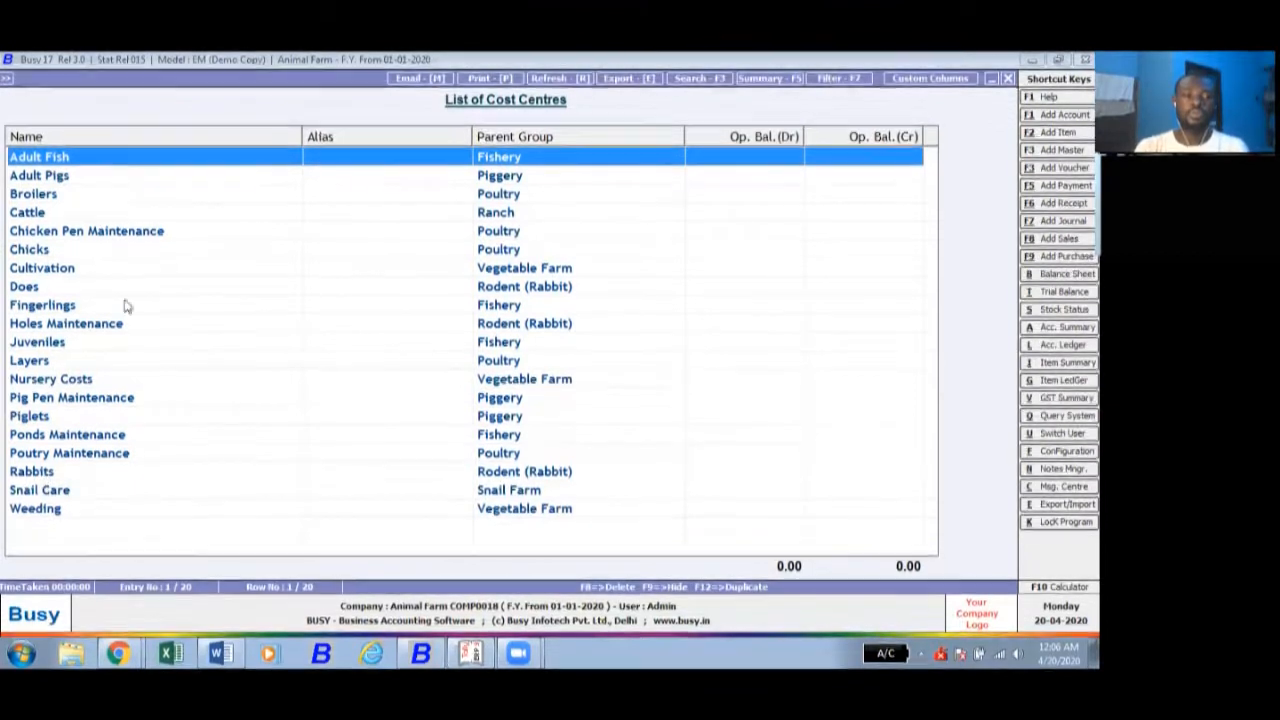
click(1009, 78)
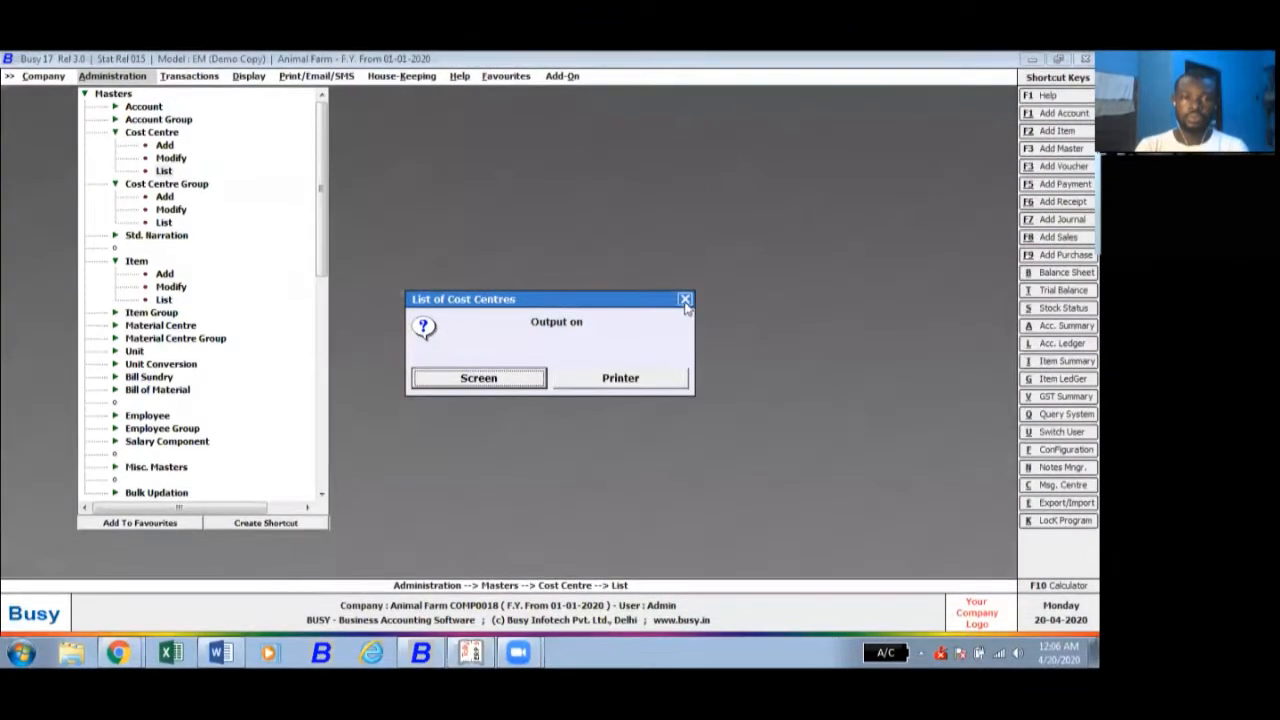
click(686, 301)
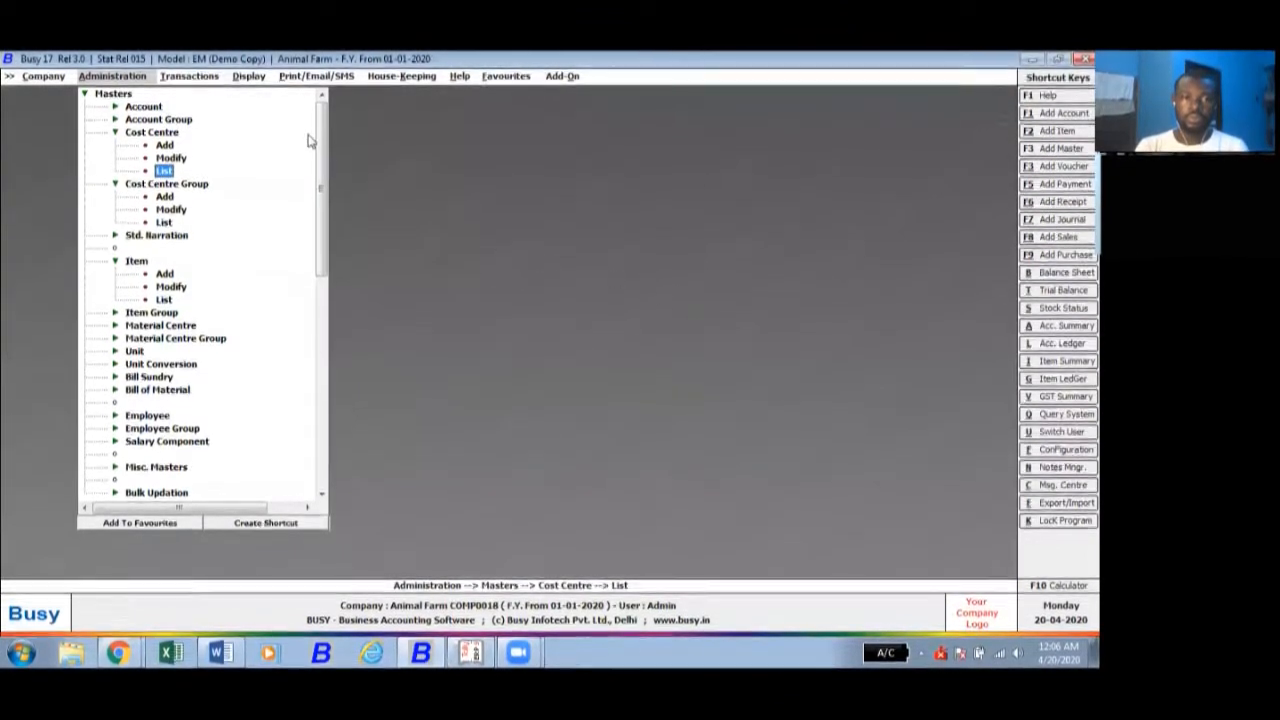
click(190, 77)
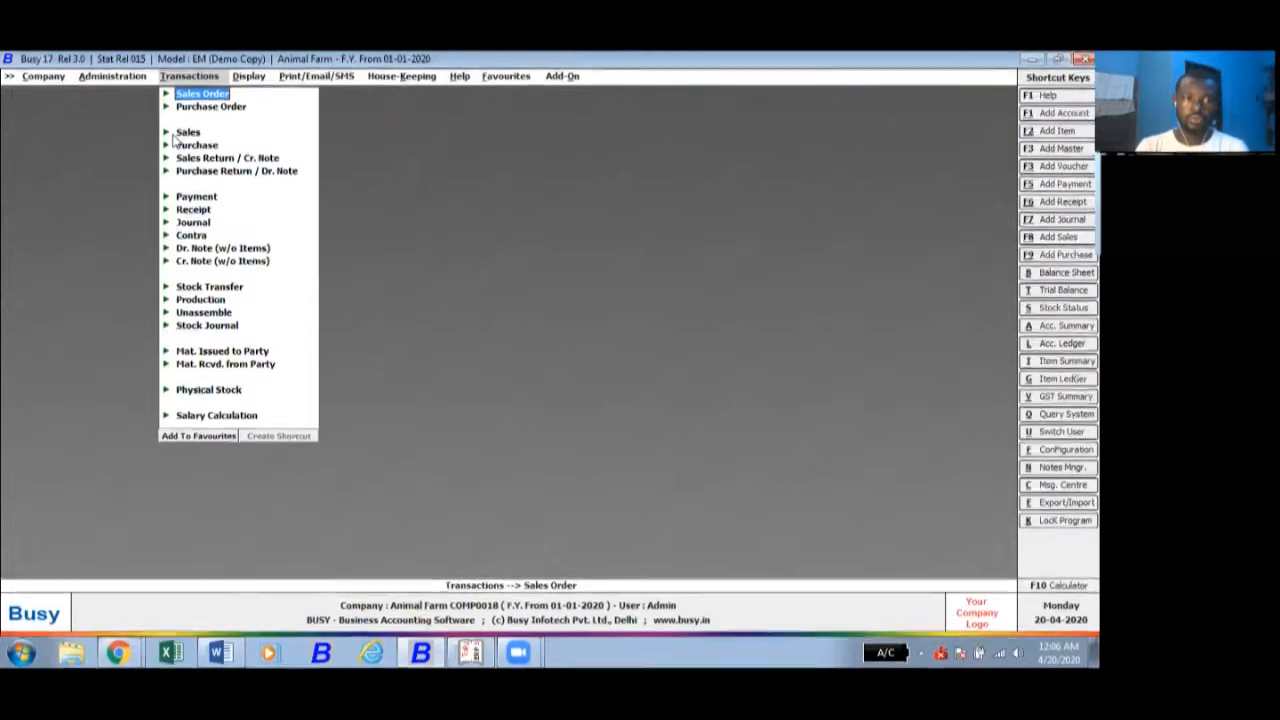
click(185, 132)
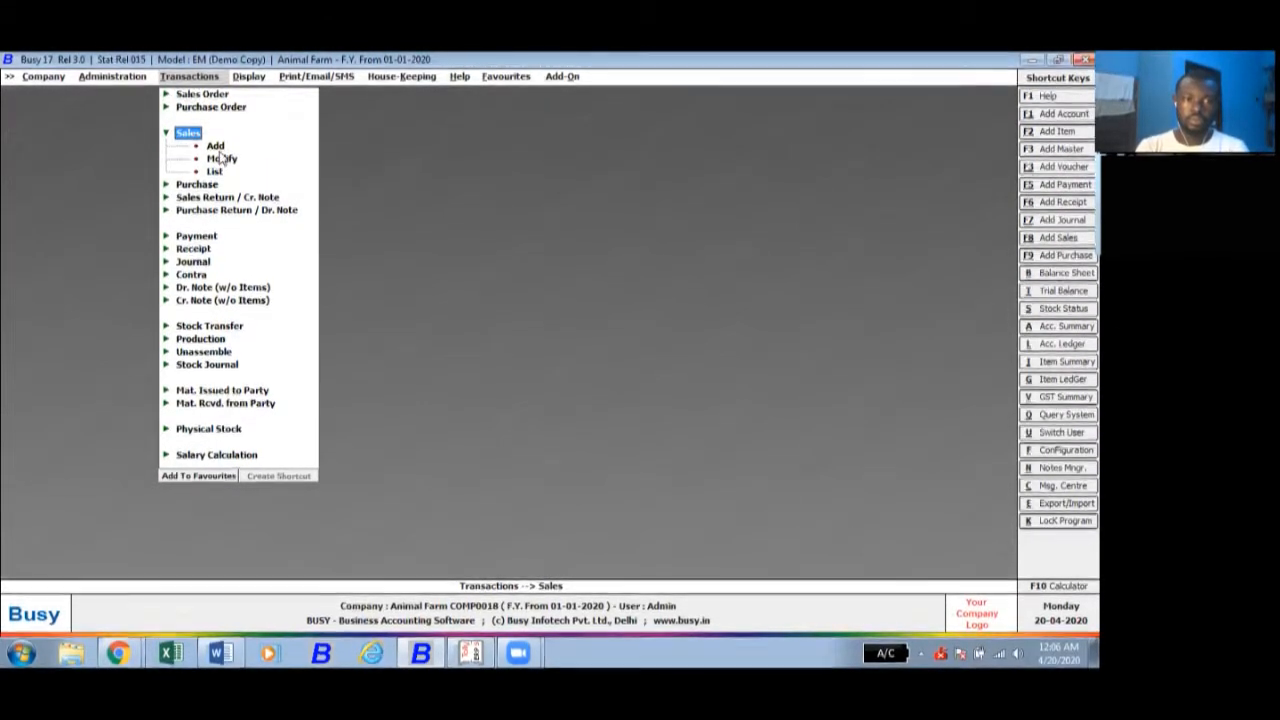
click(217, 148)
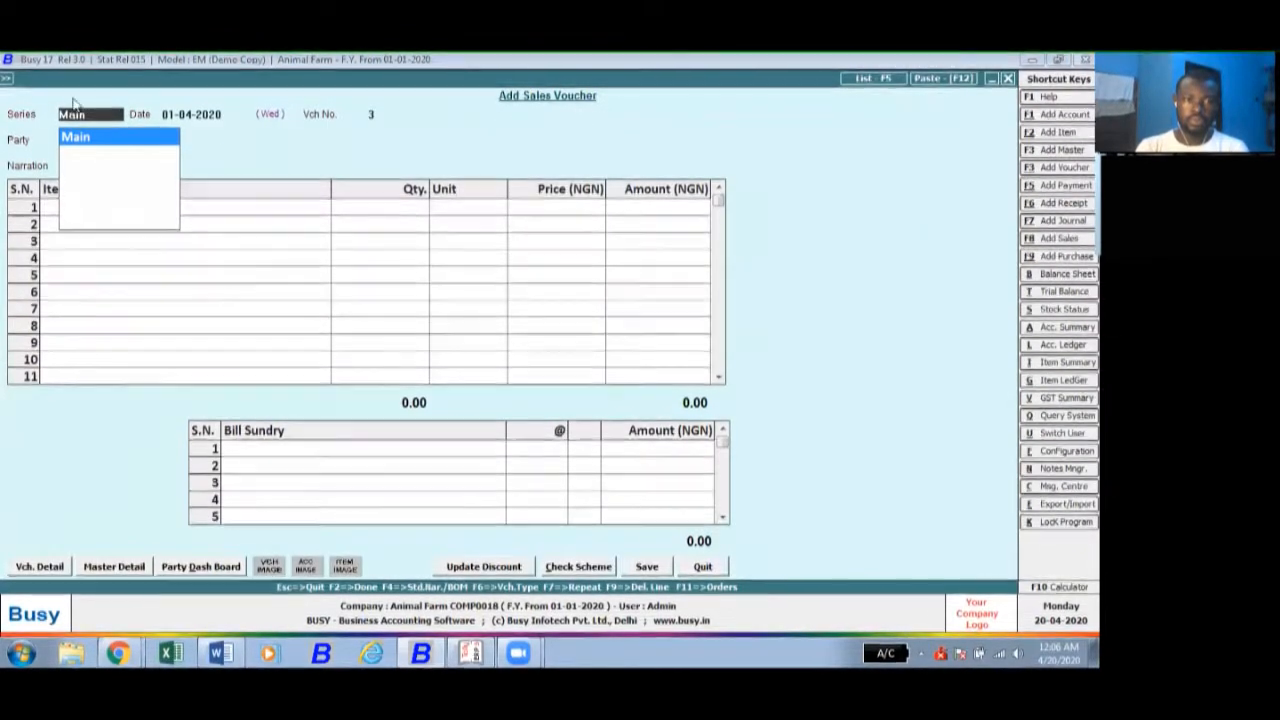
click(1007, 78)
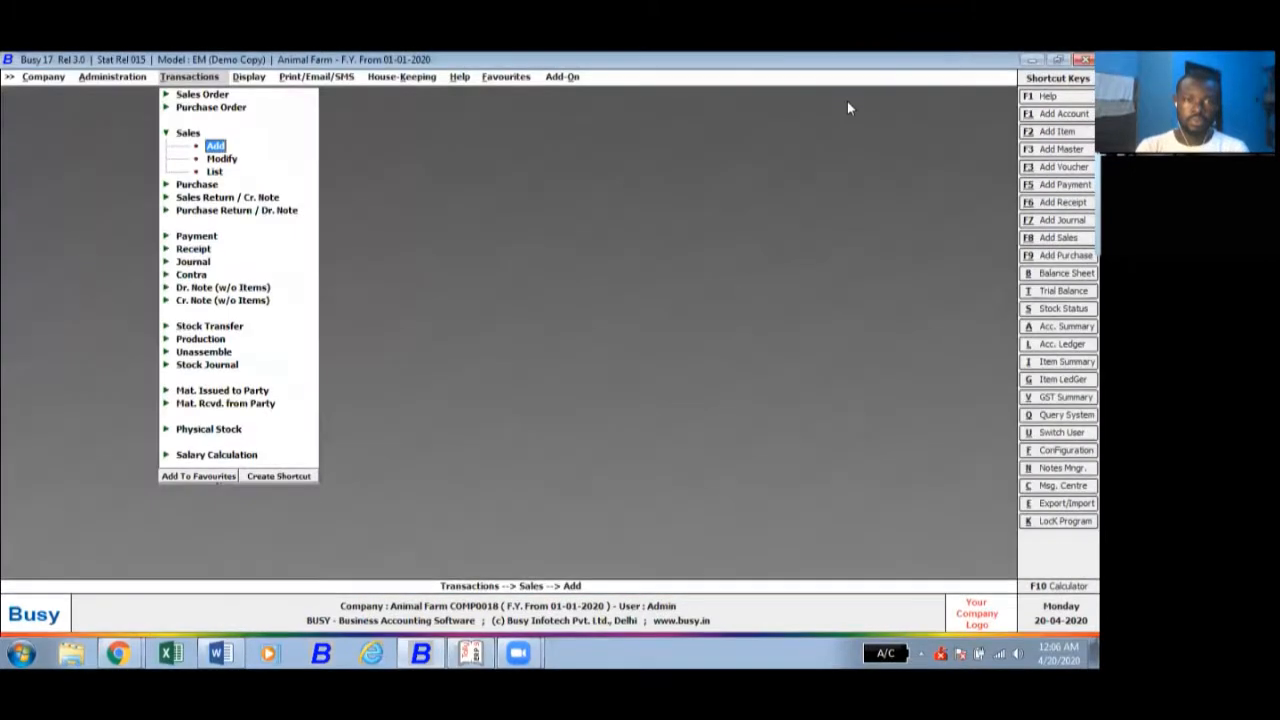
click(166, 132)
- Start a purchase voucher in the Main series dated 01-04-2020, with voucher number 000 and UAC Agro Supplies Ltd as the party
click(190, 145)
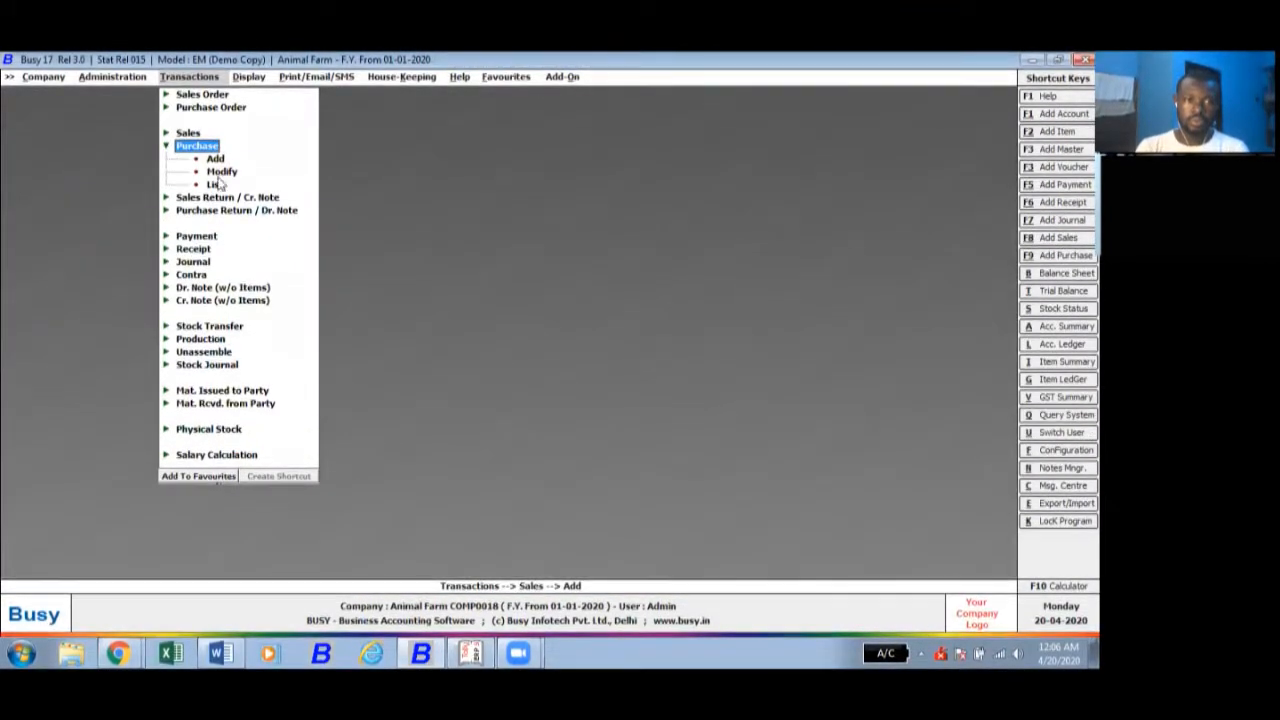
click(212, 159)
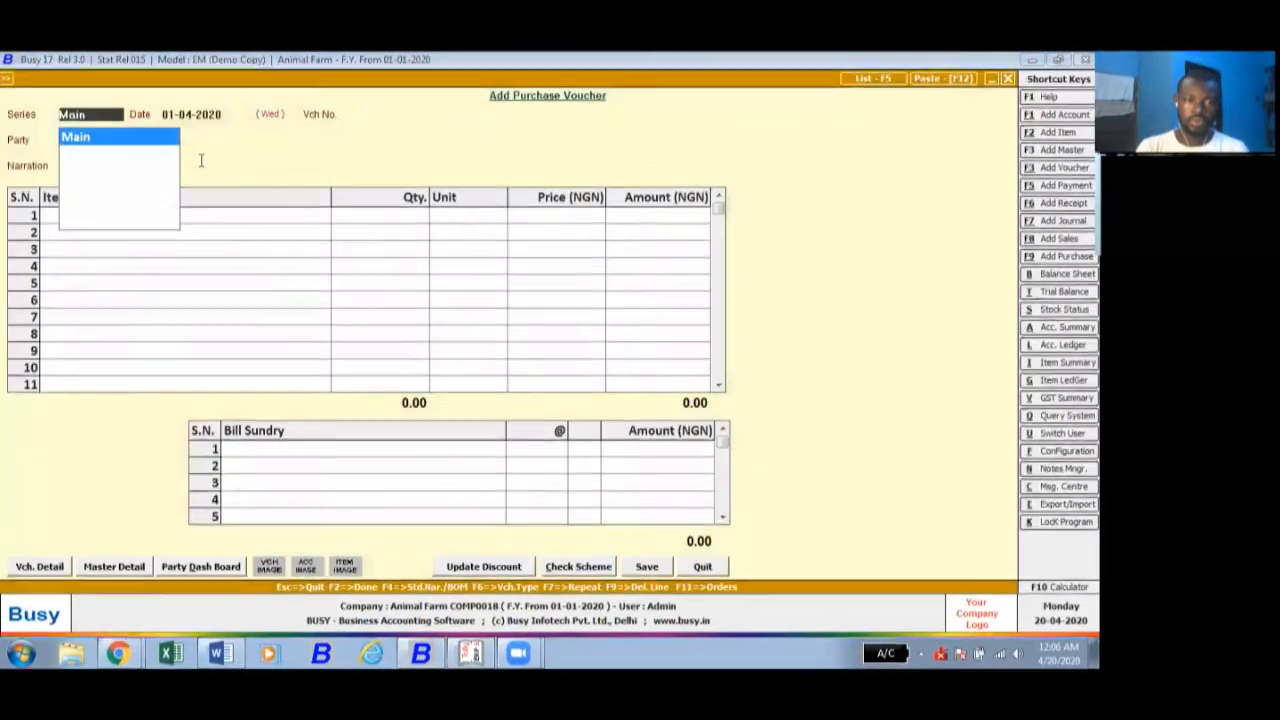
key(Return)
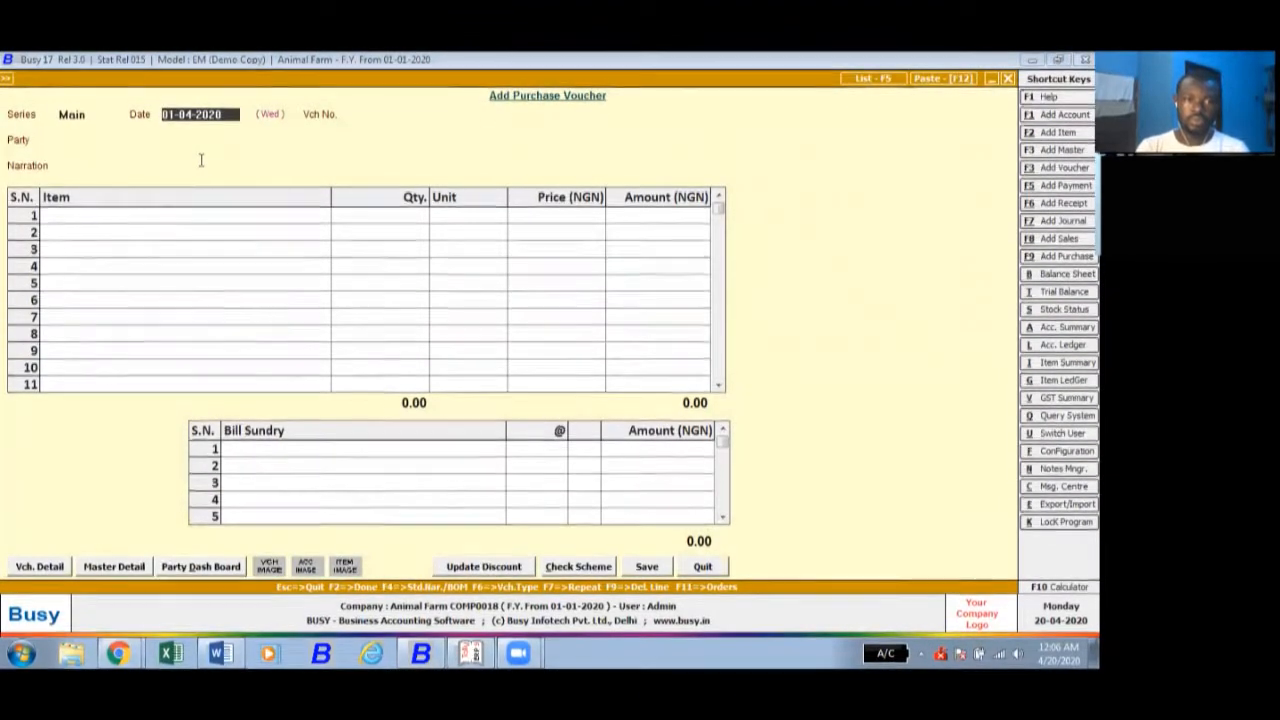
key(Return)
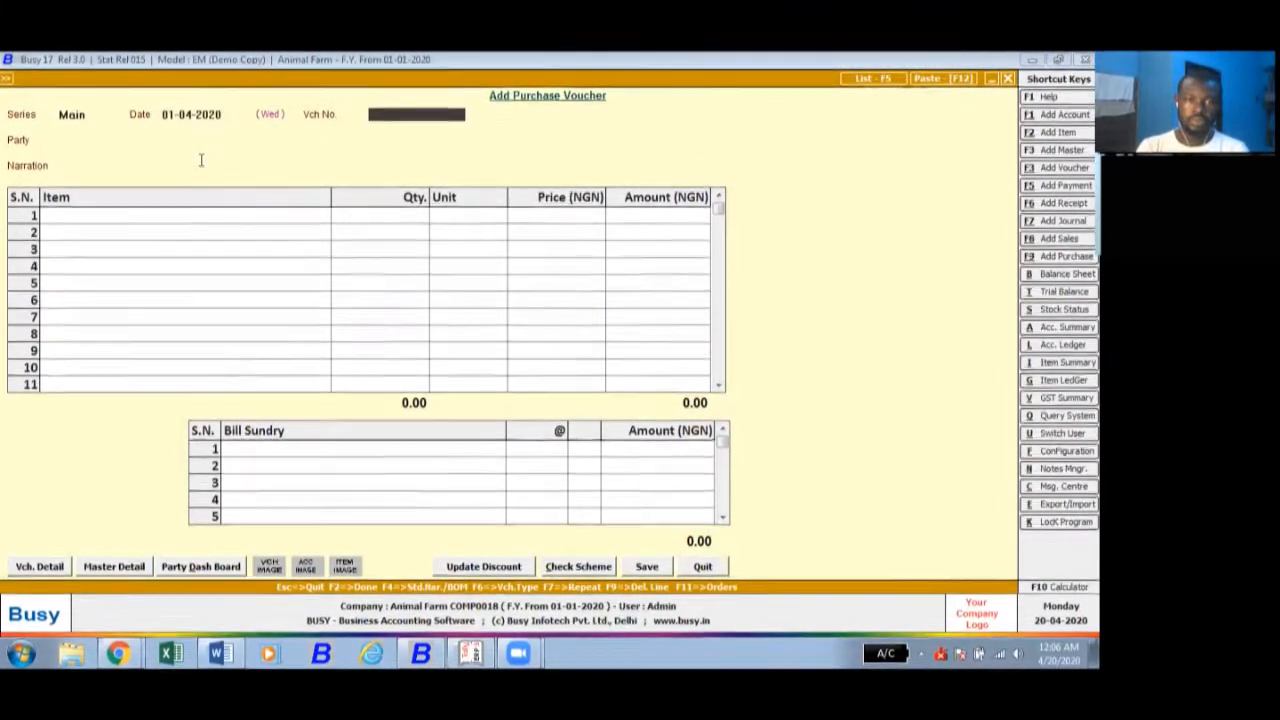
key(Return)
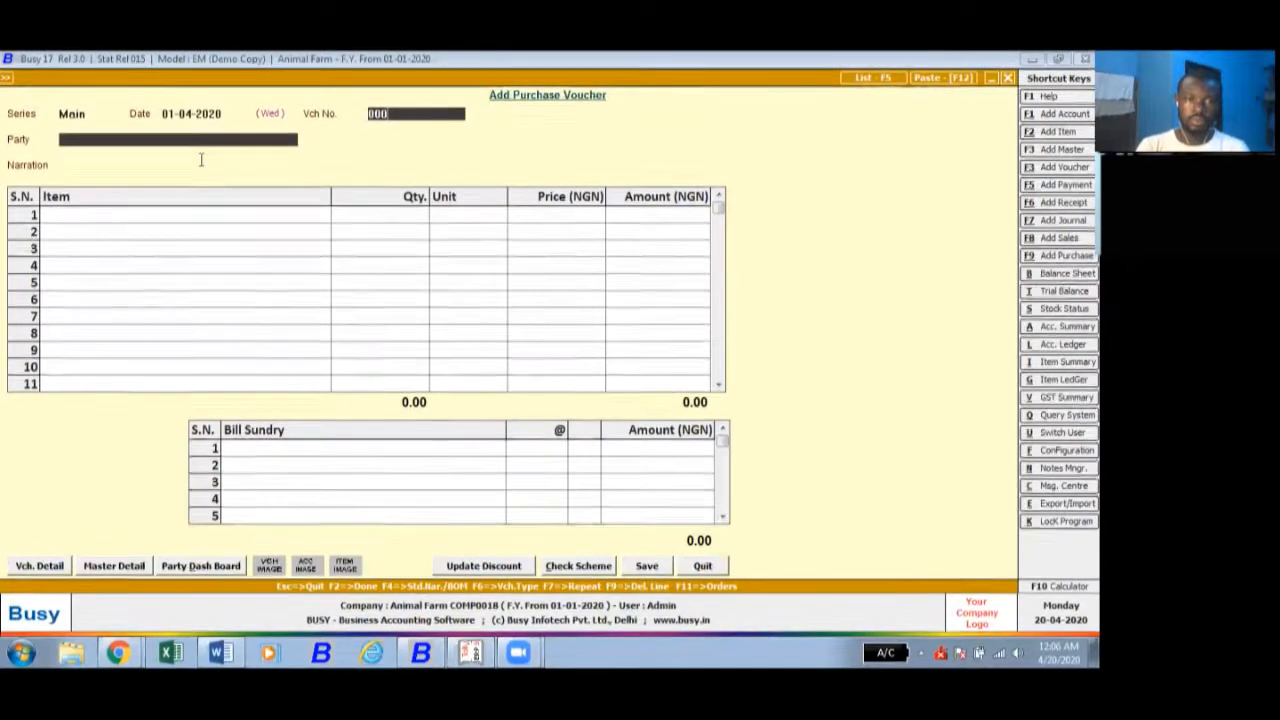
key(Return)
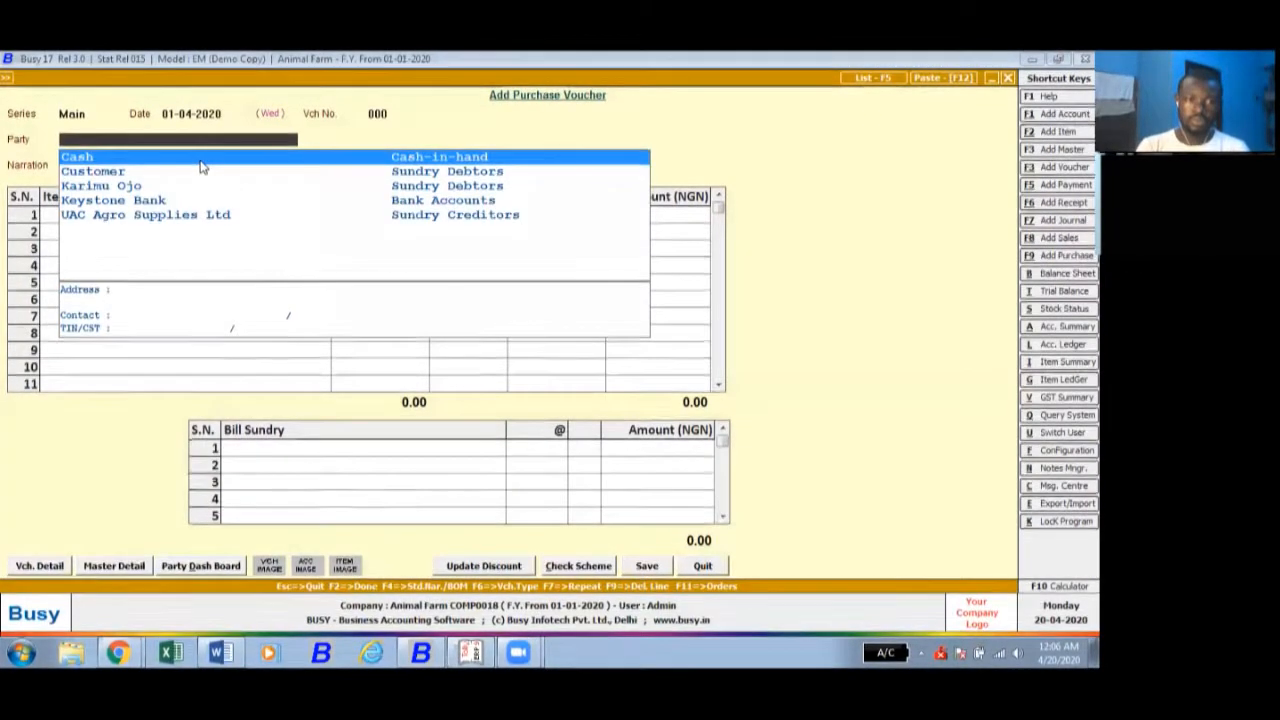
key(Down)
key(Down)
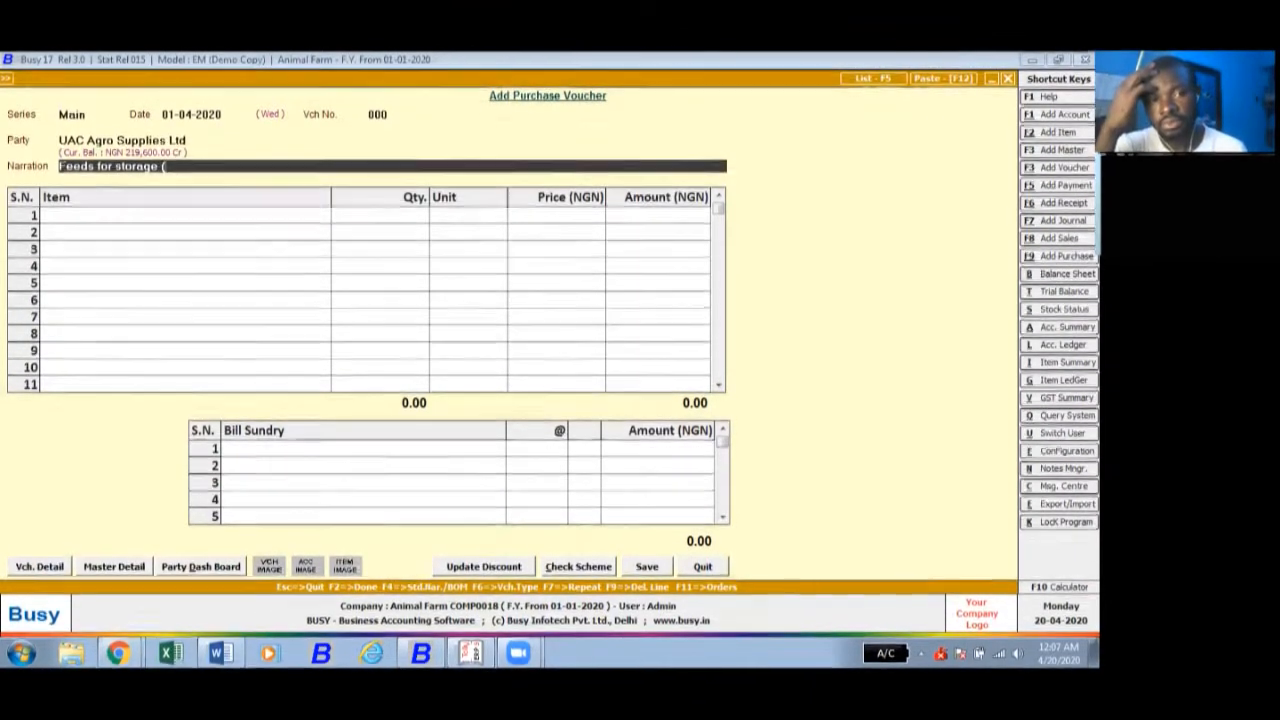
- Complete the voucher's narration as "Feeds for storage (Poultry)"
text(Poultyr)
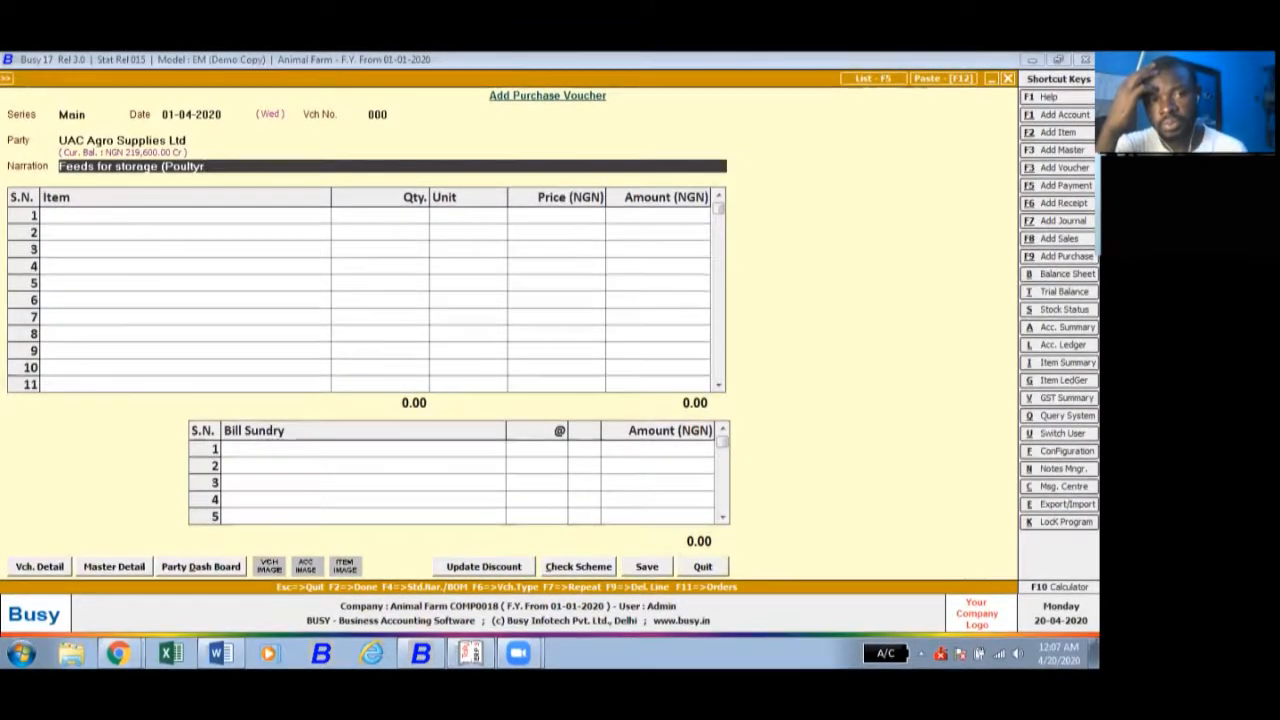
key(BackSpace)
key(BackSpace)
text(ry)
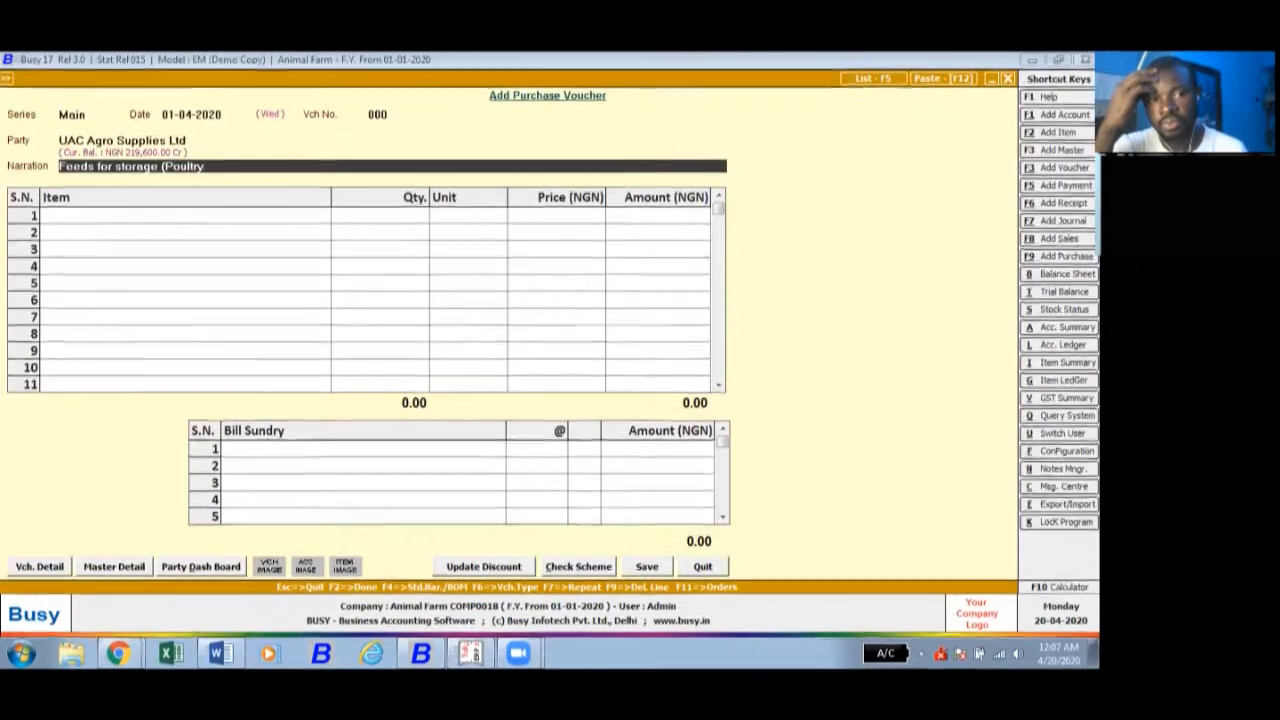
text())
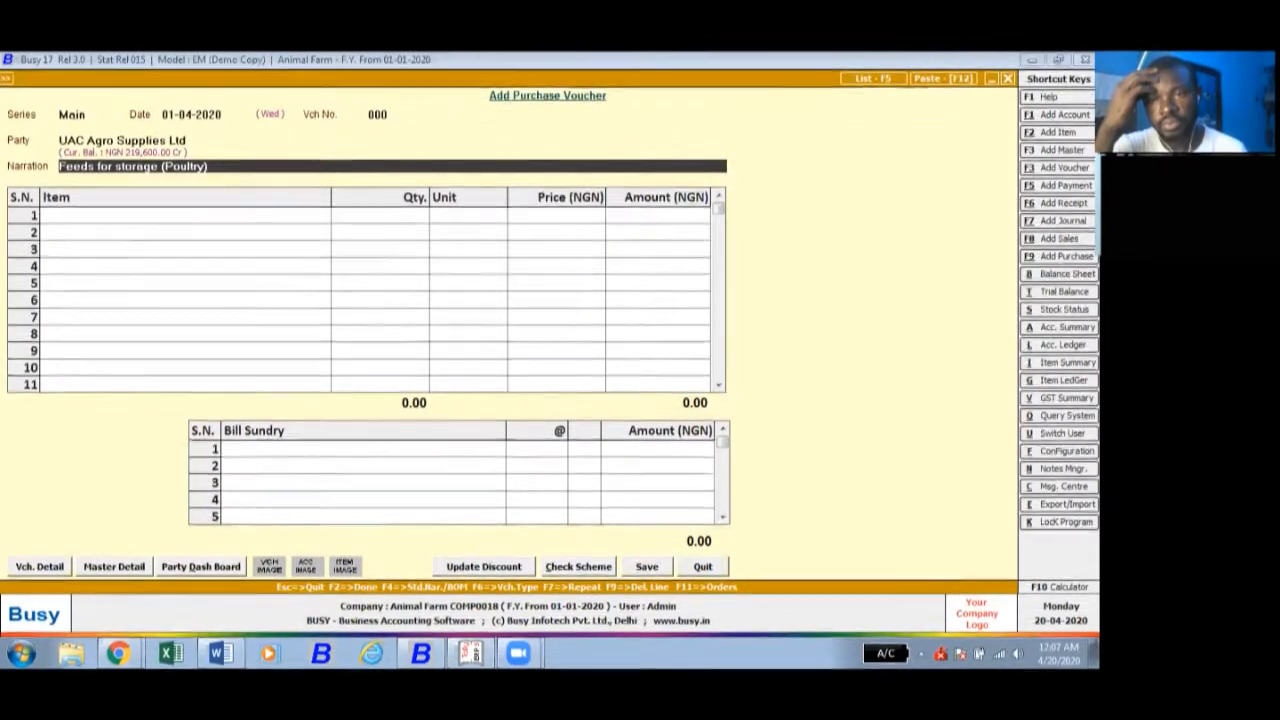
- Fill in the optional supplier name as UAC and accept it
click(90, 218)
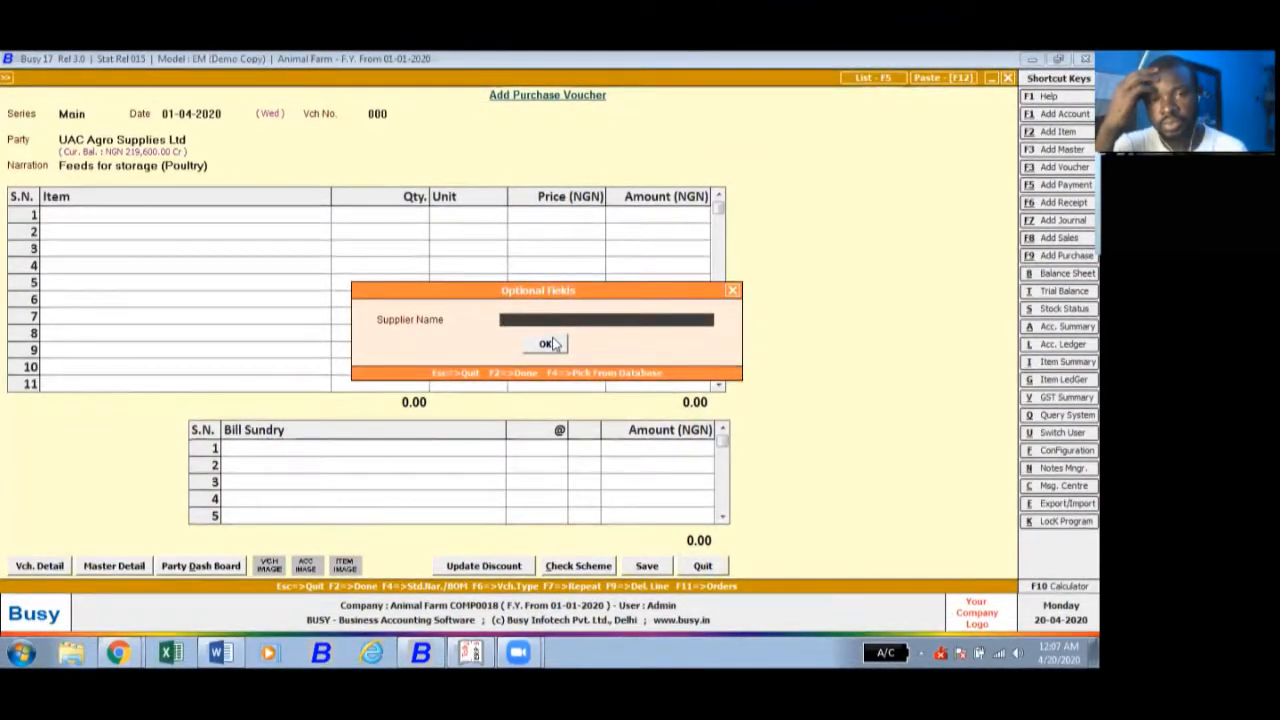
text(UA)
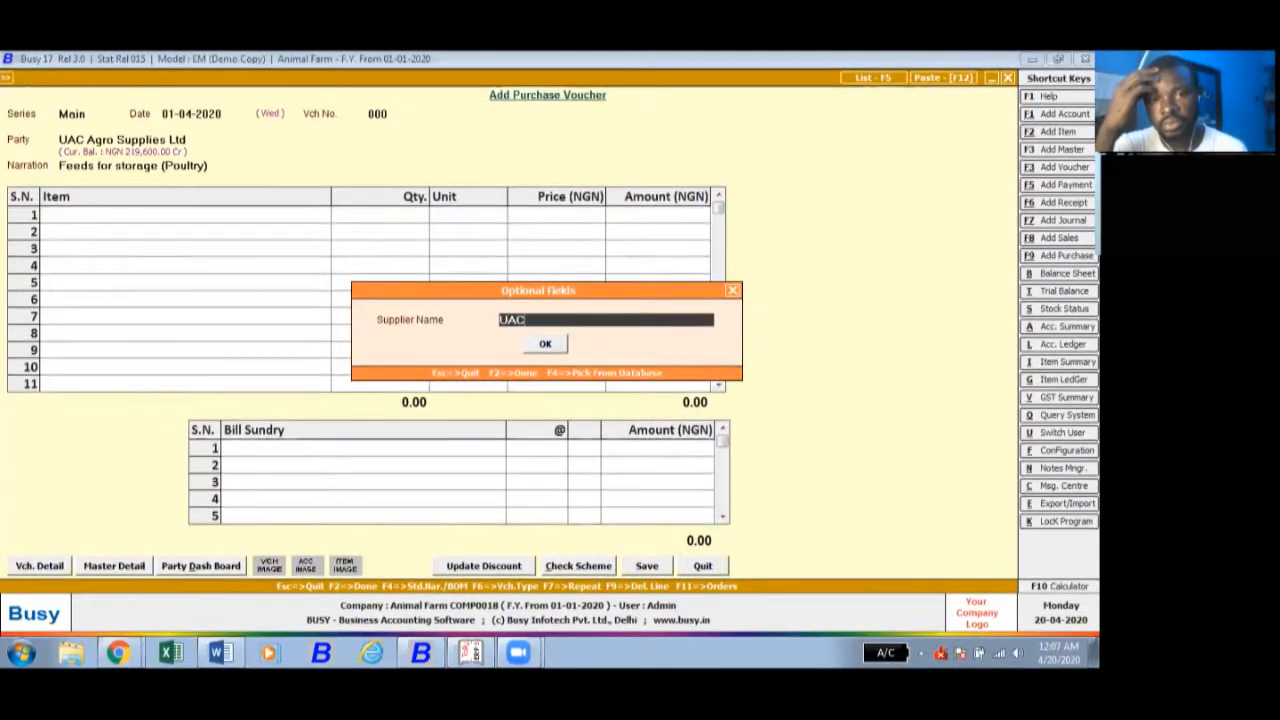
text(C)
click(545, 343)
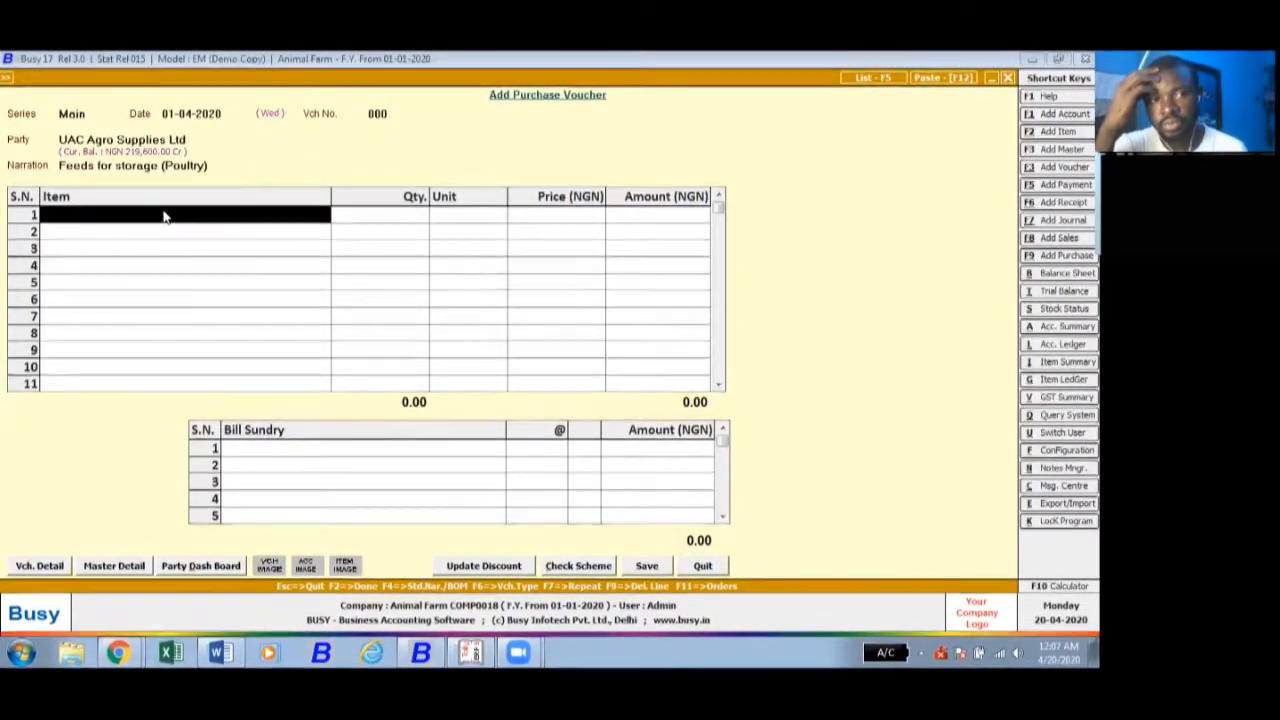
- Add Feeds as the first item of the purchase voucher, with quantity 200 and unit Bags 50kg
text(fee)
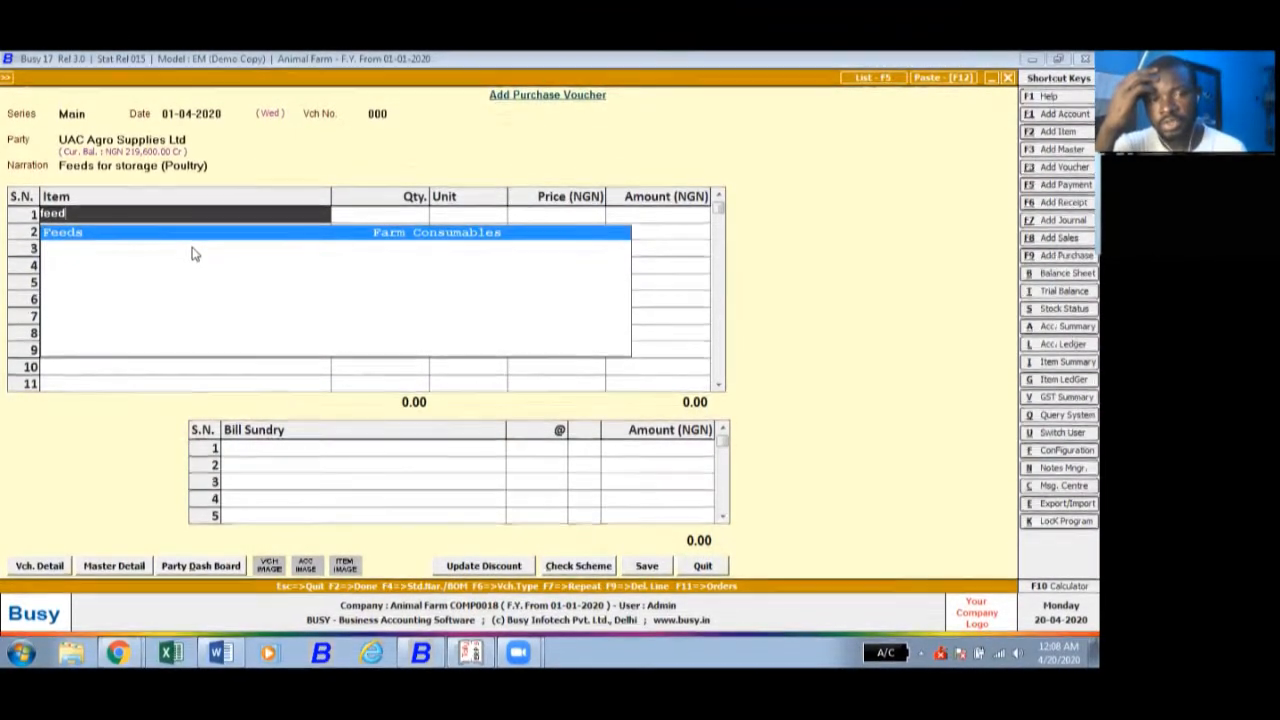
text(d)
key(Return)
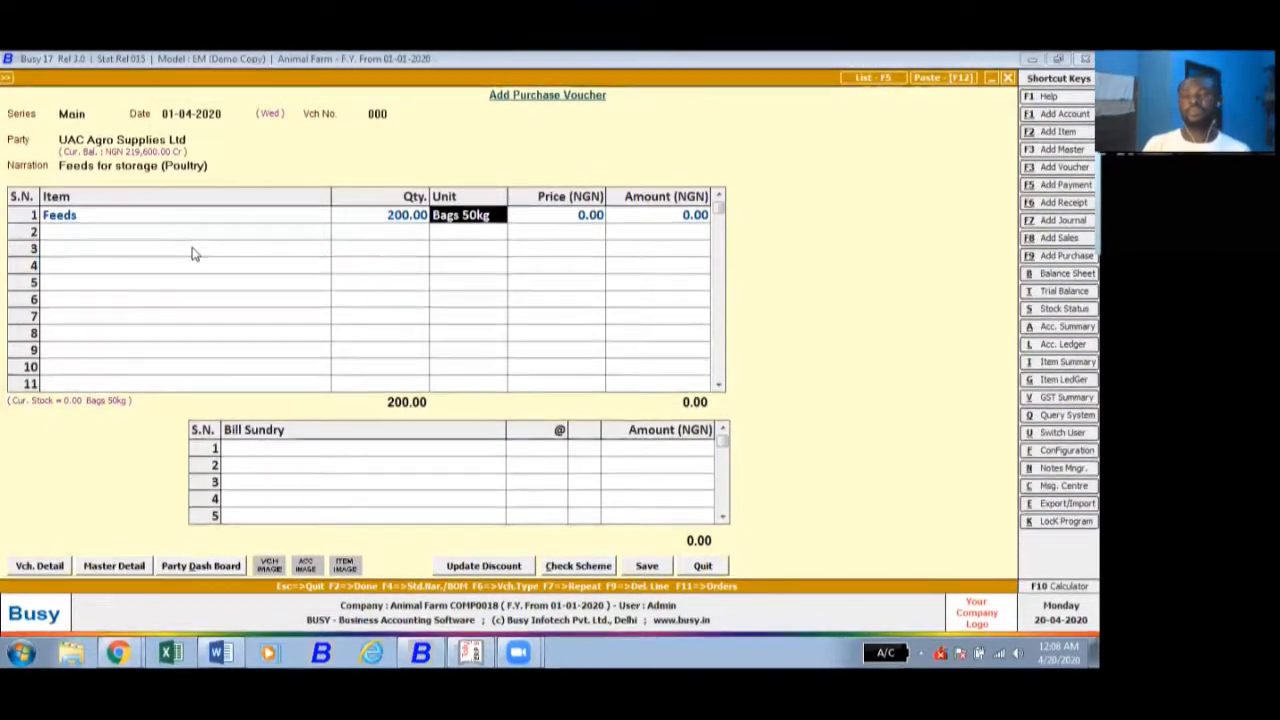
key(Return)
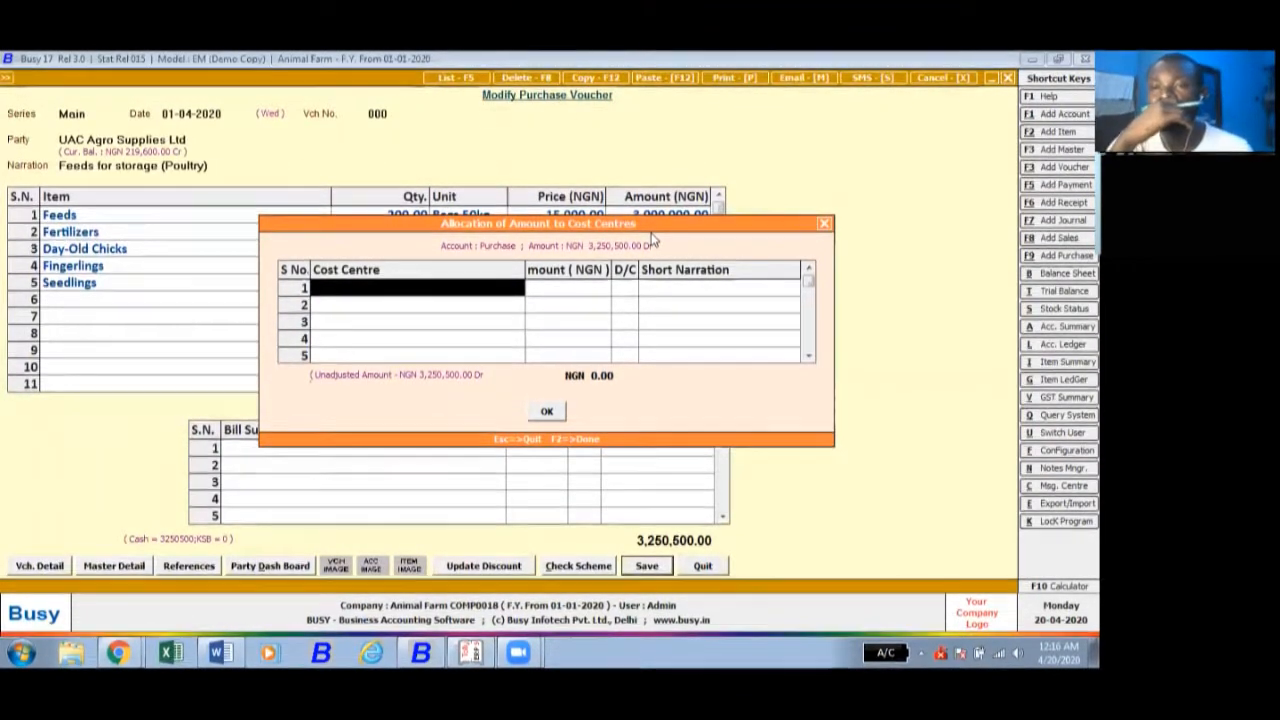
- Move the cost centre allocation dialog below the voucher's item rows and select its first cost centre entry
drag(648, 230, 640, 338)
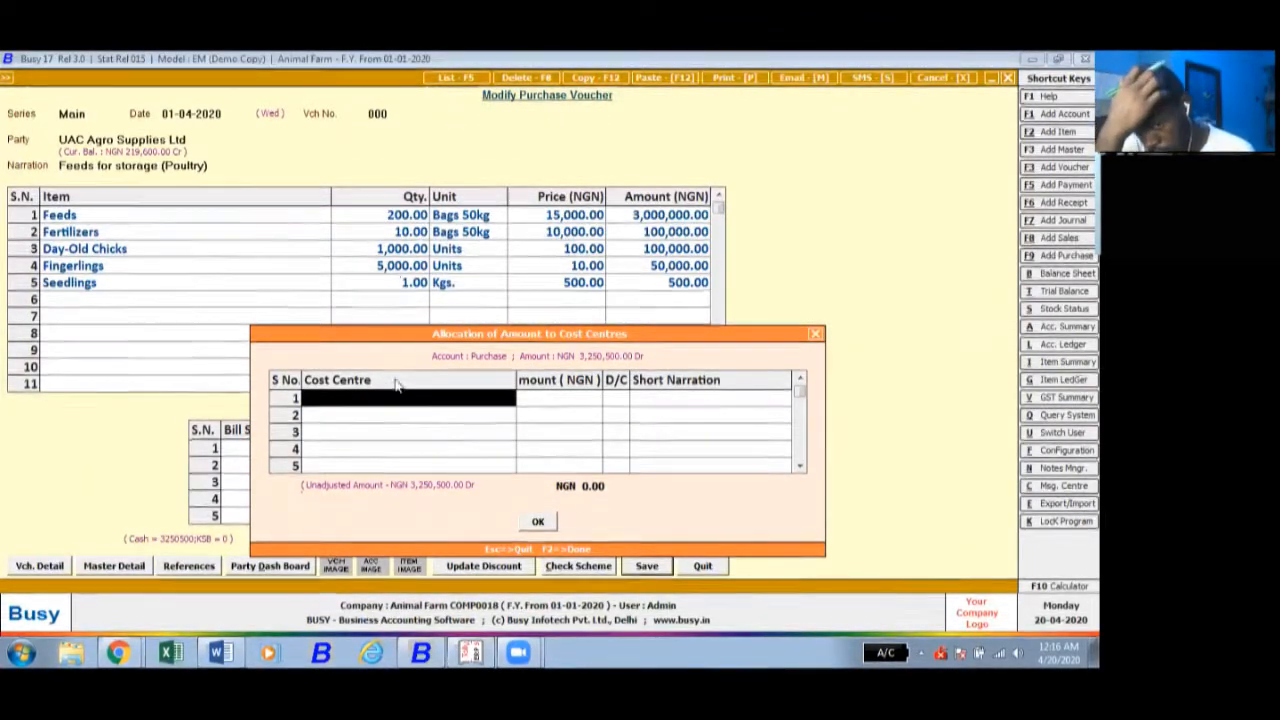
click(436, 398)
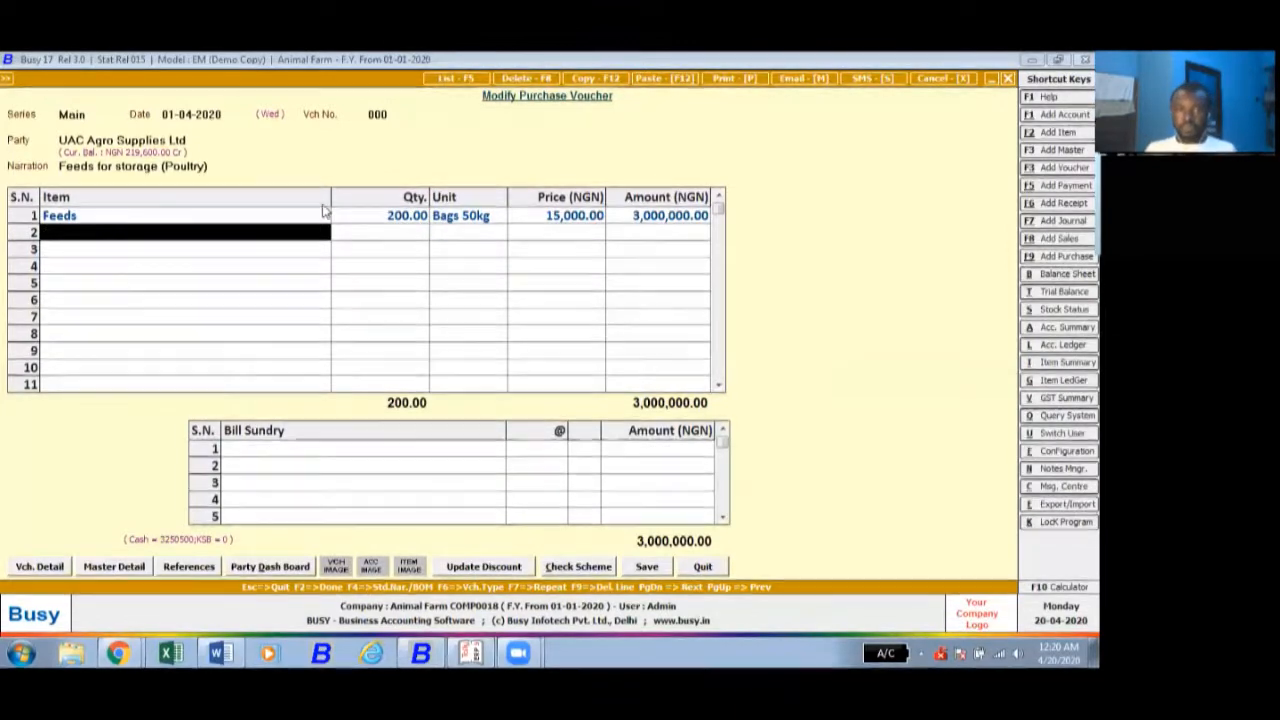
click(397, 216)
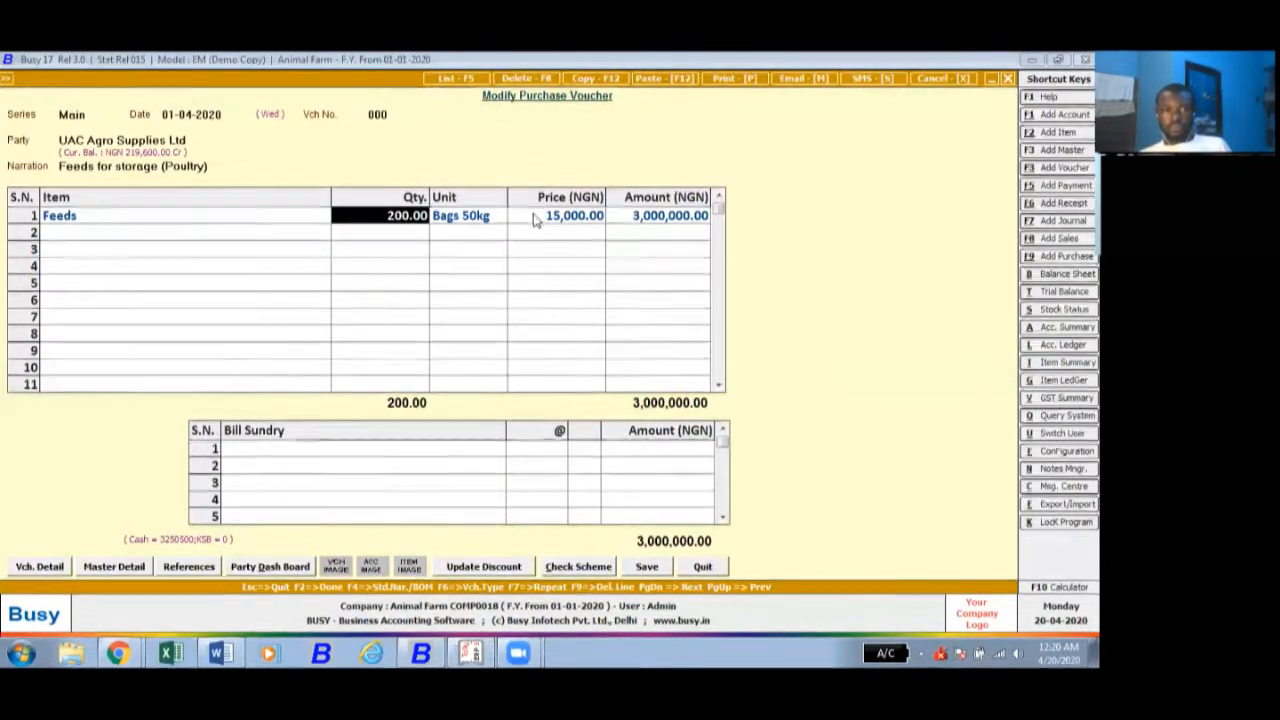
key(Return)
key(Return)
key(Return)
key(Return)
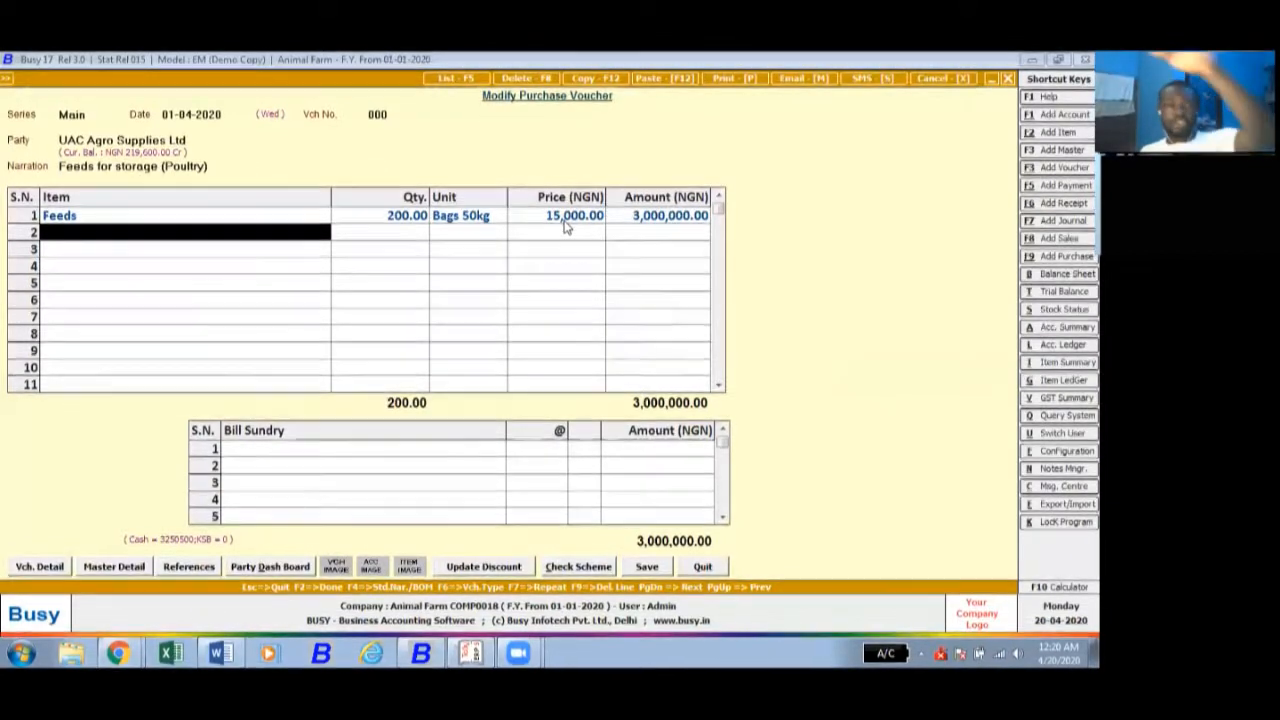
key(space)
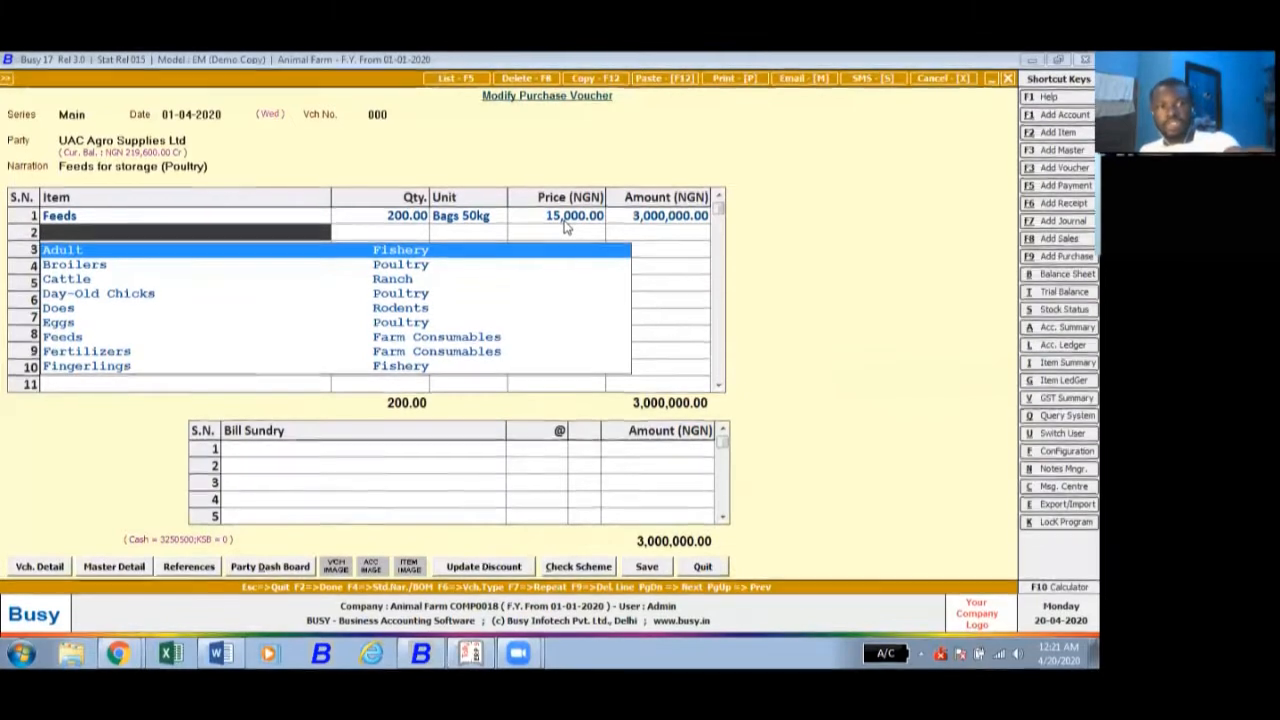
key(Escape)
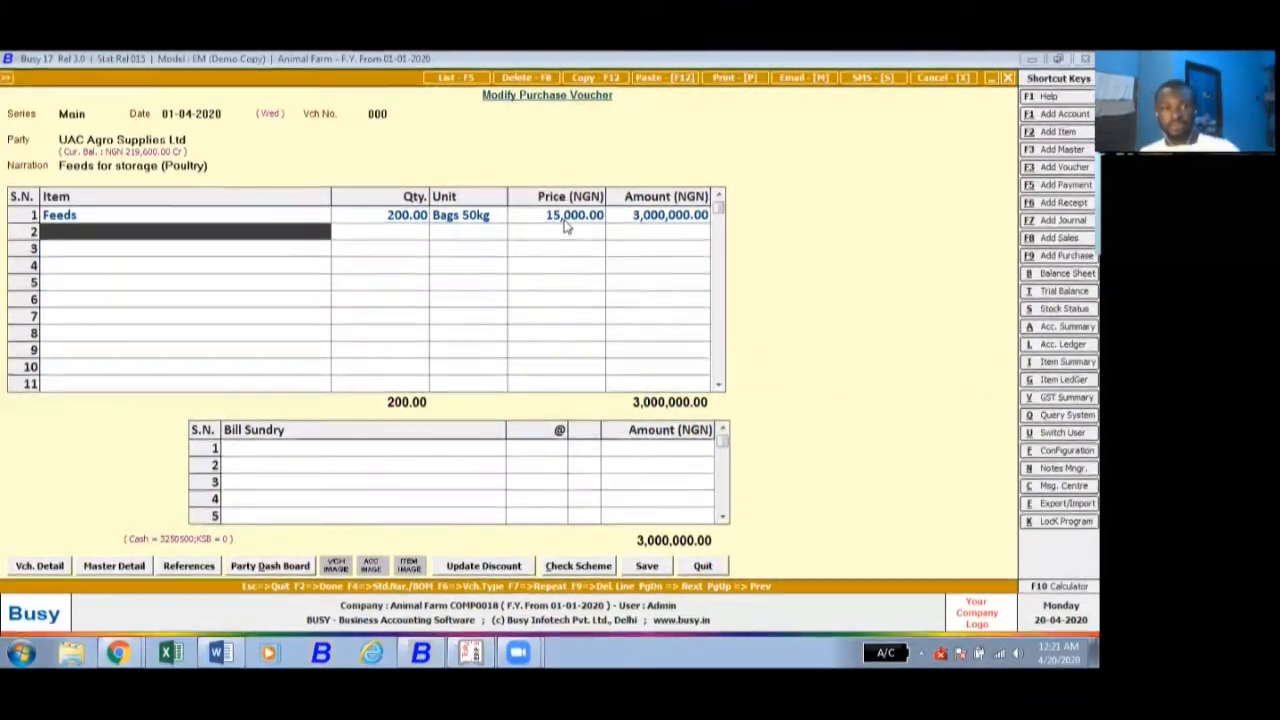
- Save the purchase voucher with the 3,000,000 cash settlement and agree to continue with a negative cash balance
click(650, 566)
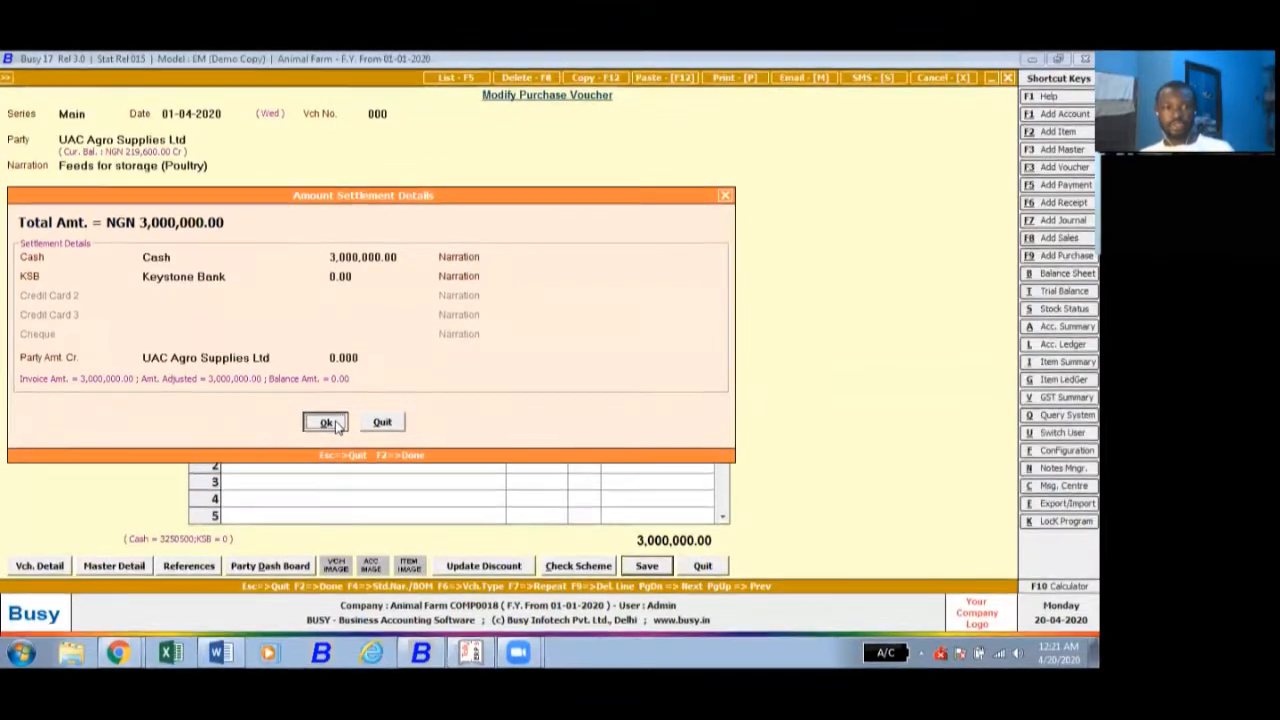
click(335, 421)
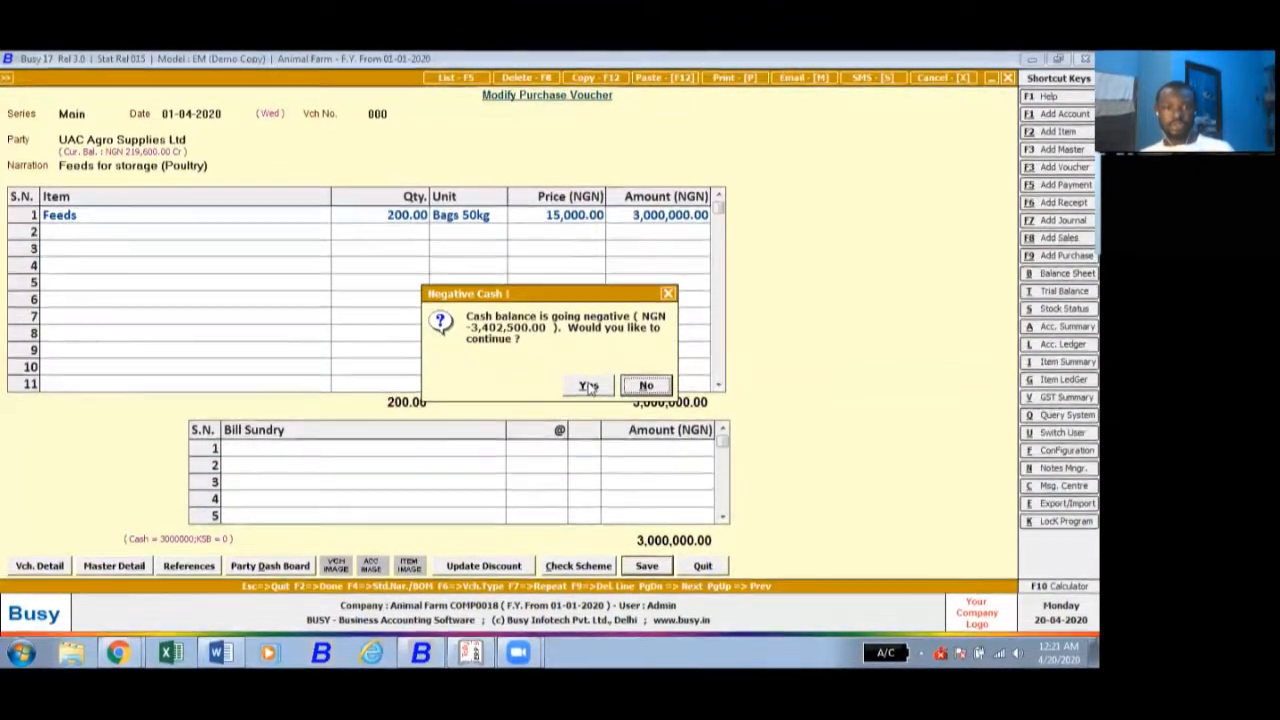
click(589, 387)
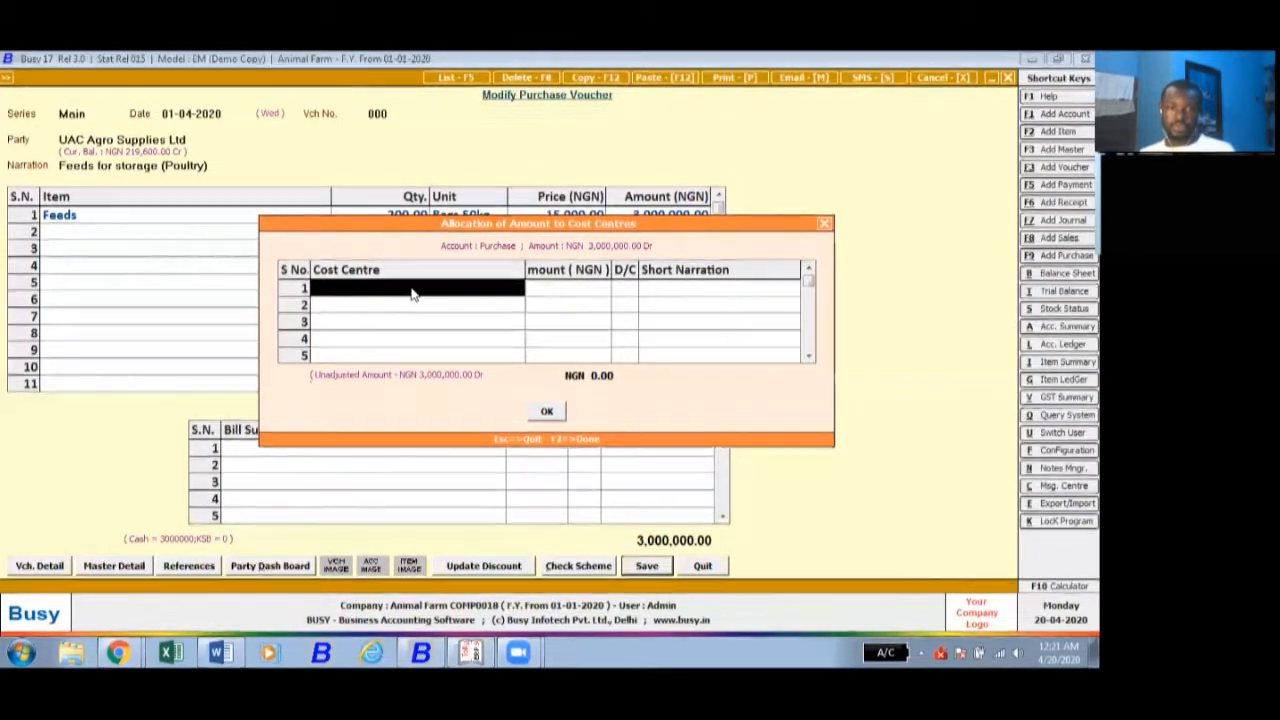
- Allocate the full 3,000,000 to the Adult Fish cost centre with short narration 60%, and complete the allocation
click(411, 290)
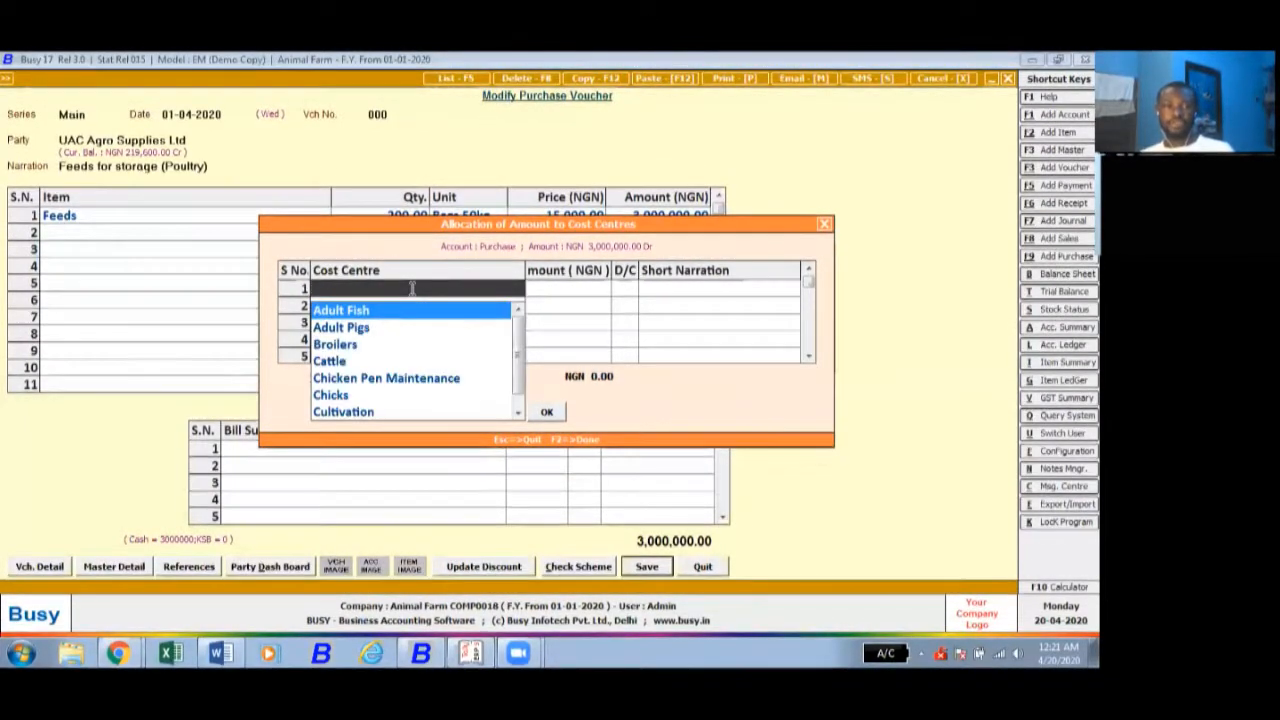
key(Return)
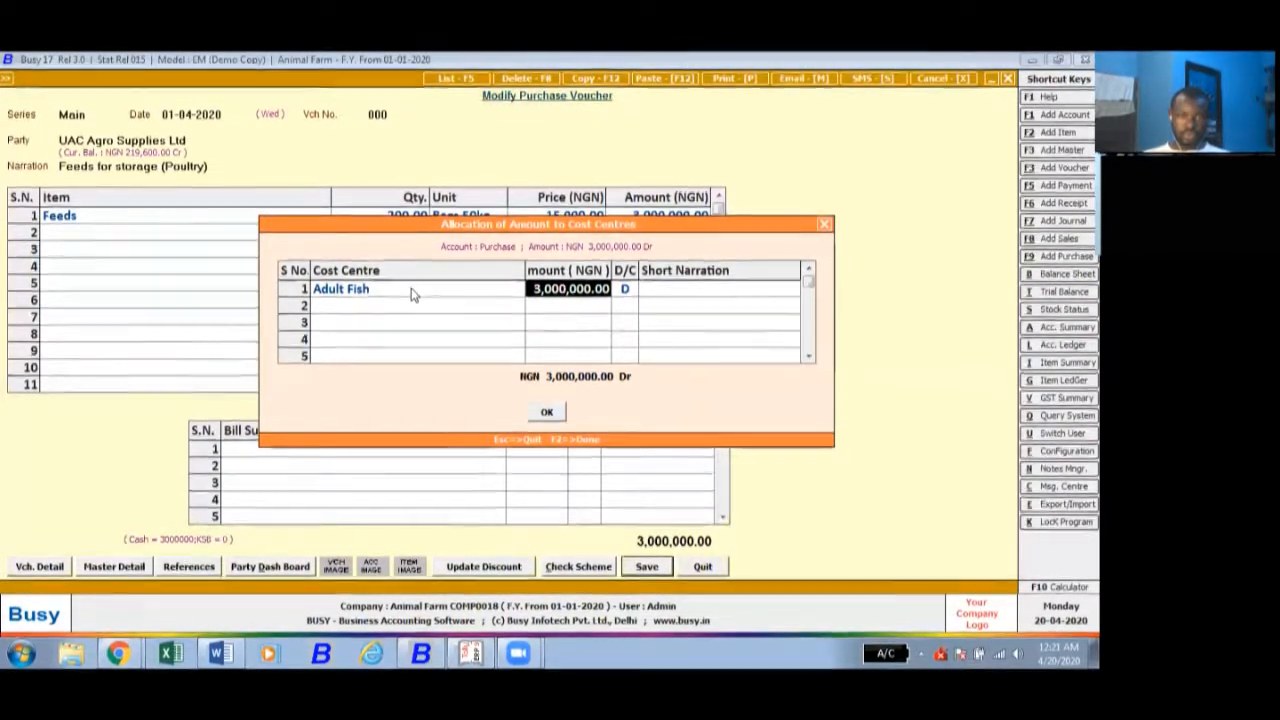
key(Return)
key(Return)
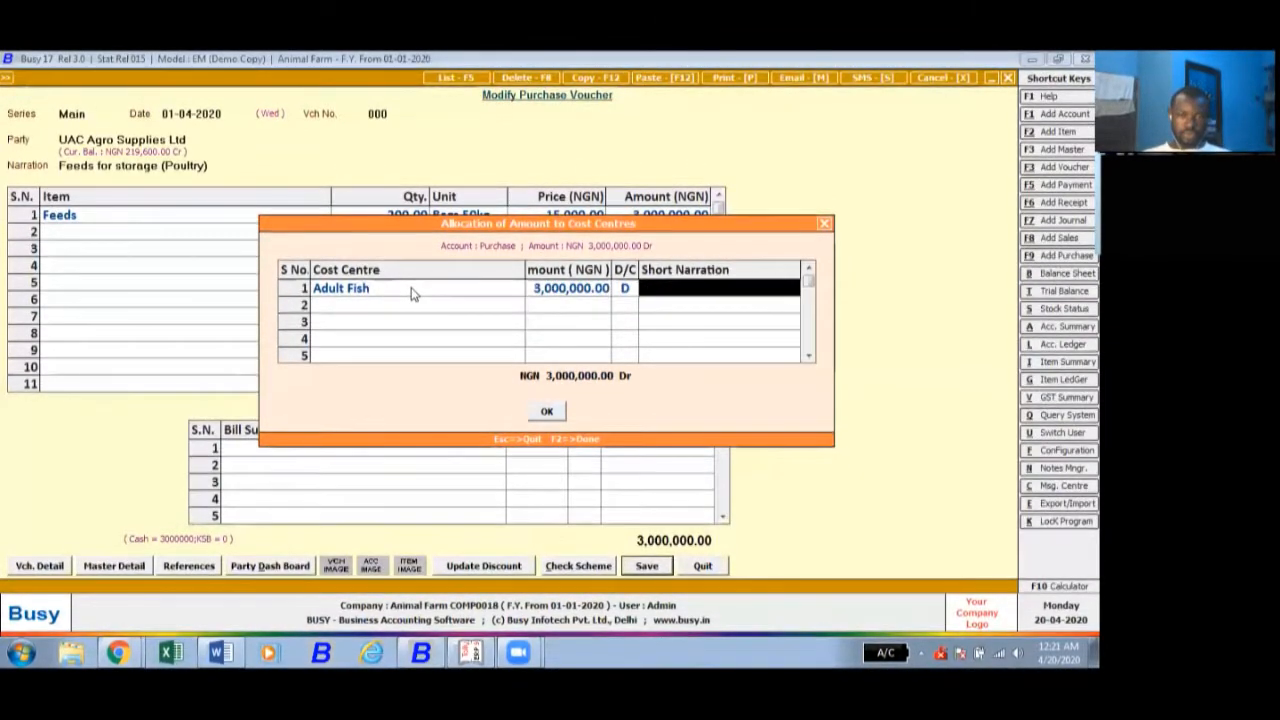
text(60%)
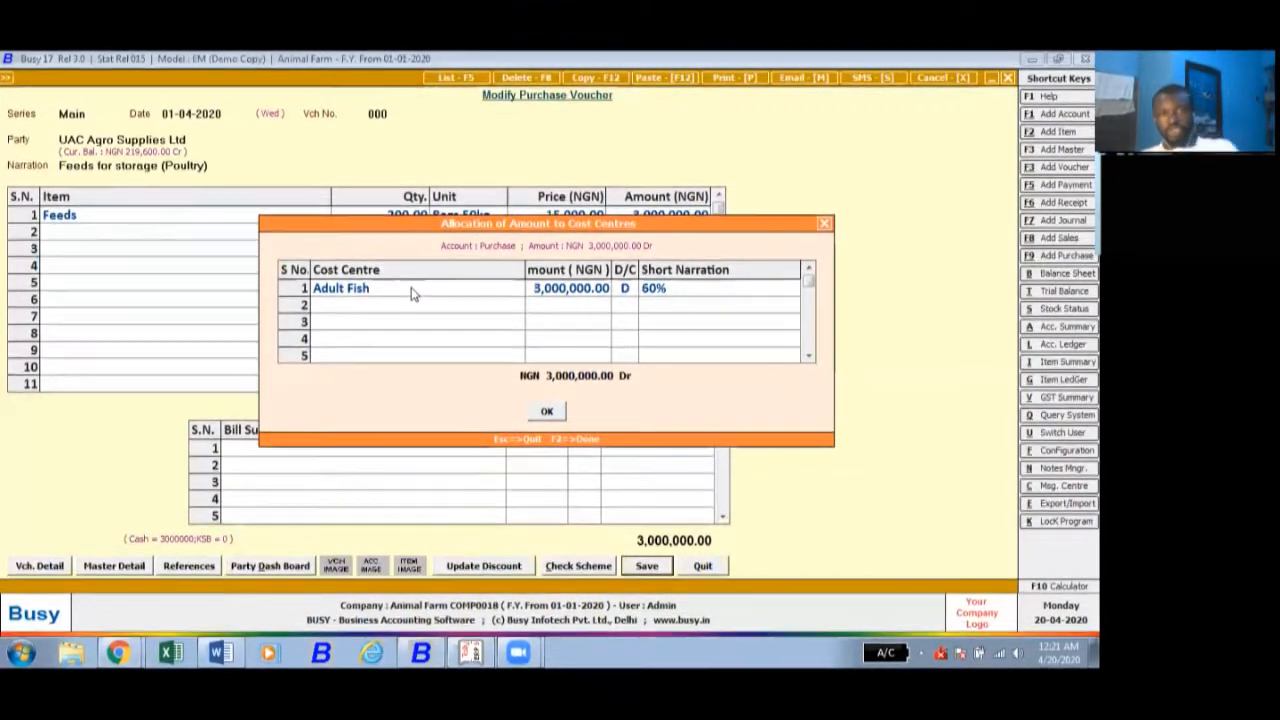
key(F2)
key(F2)
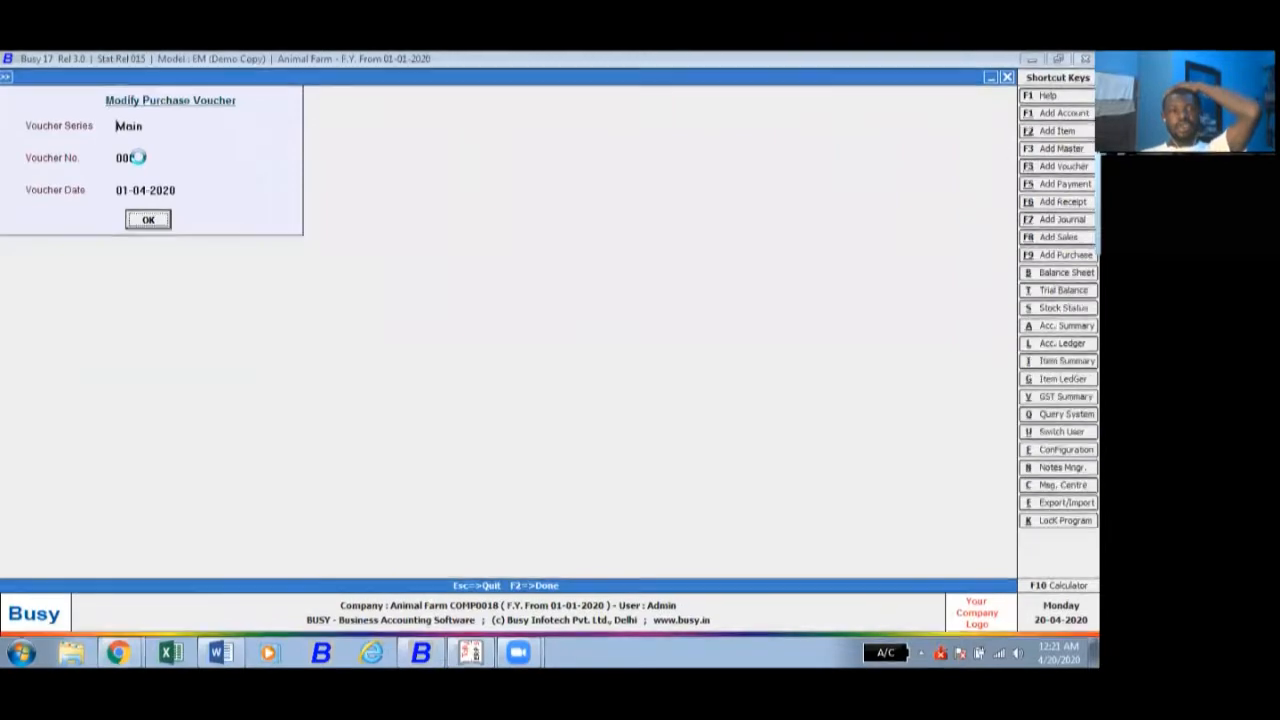
- Reopen purchase voucher 000 of the Main series and save it with the cash settlement to reach its cost centre allocation
key(Return)
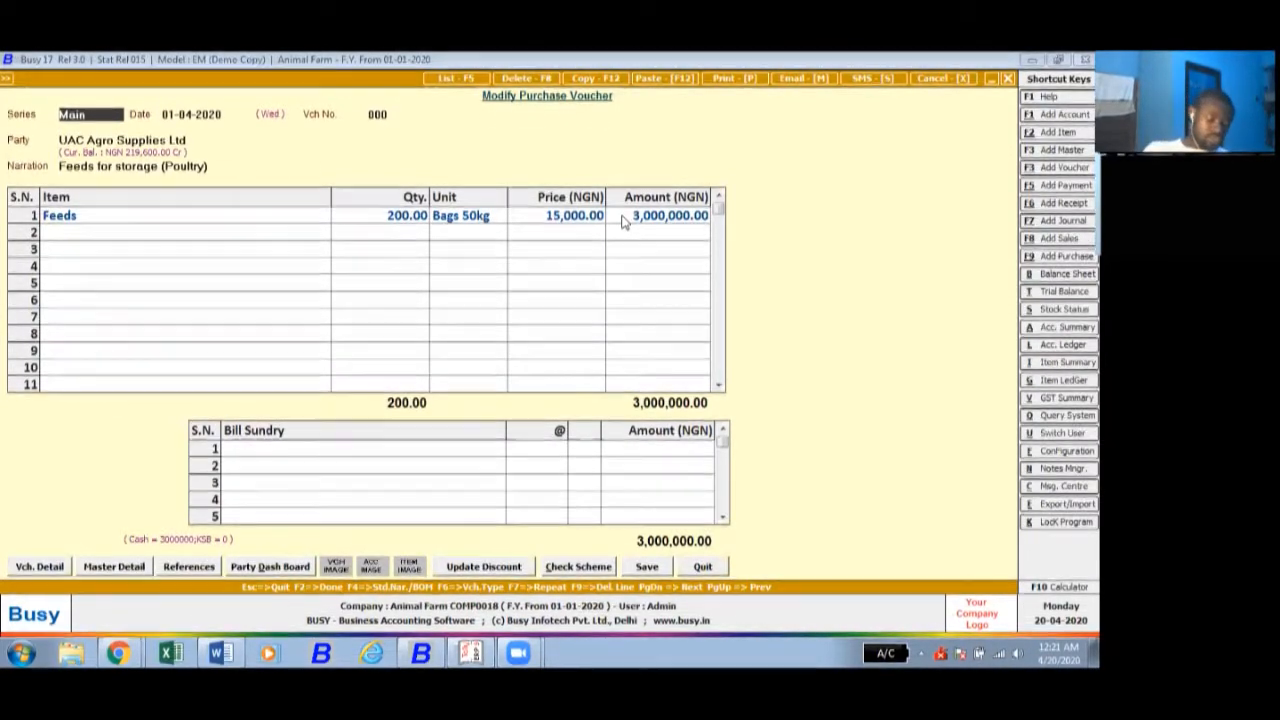
click(622, 218)
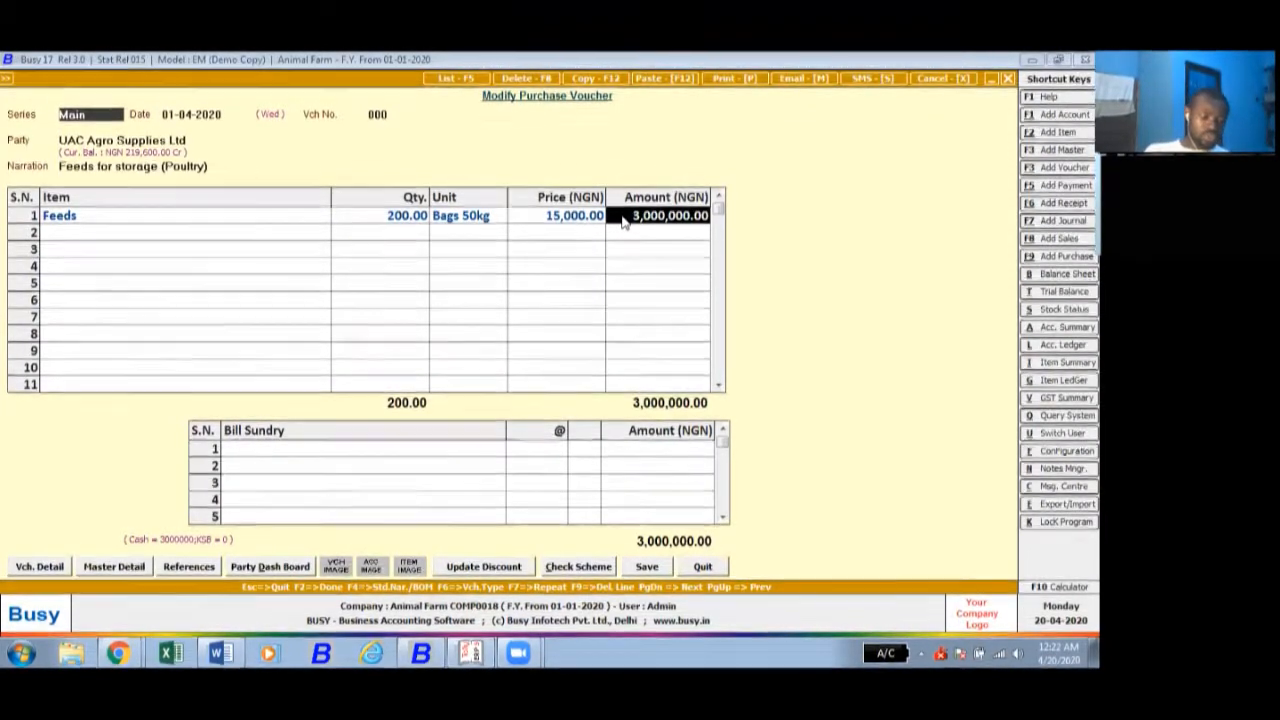
click(647, 567)
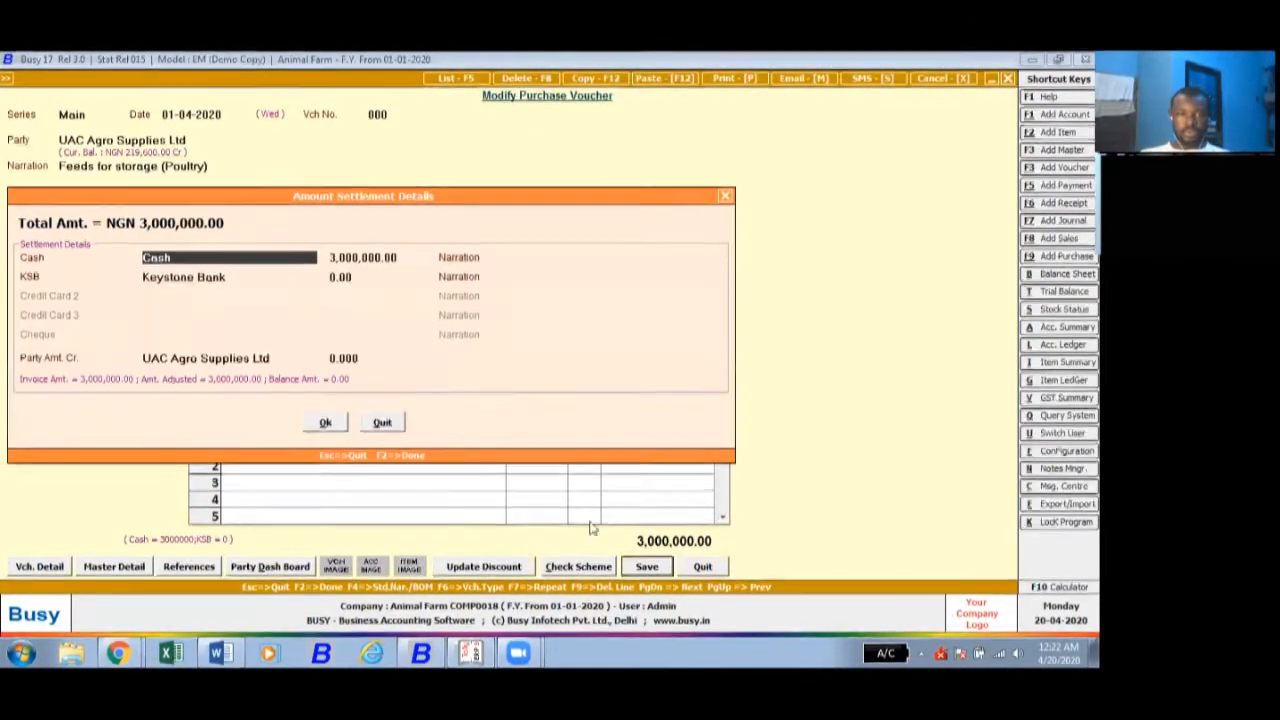
click(325, 423)
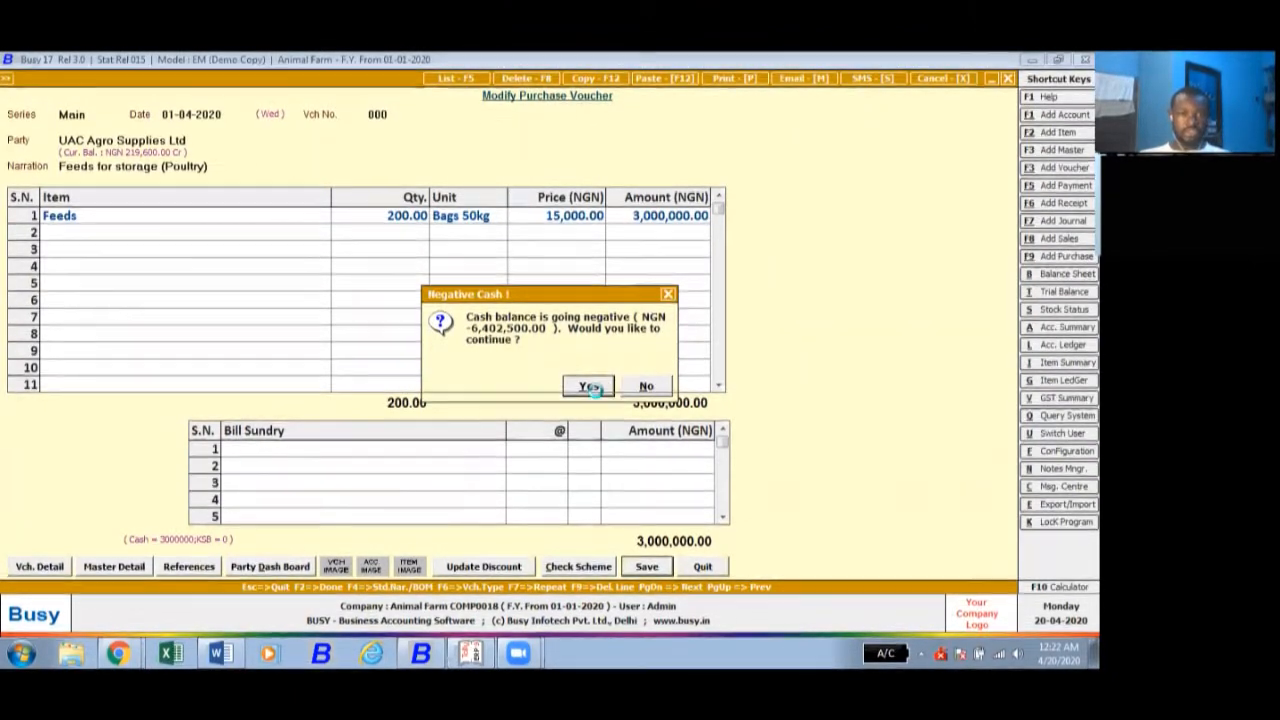
click(588, 386)
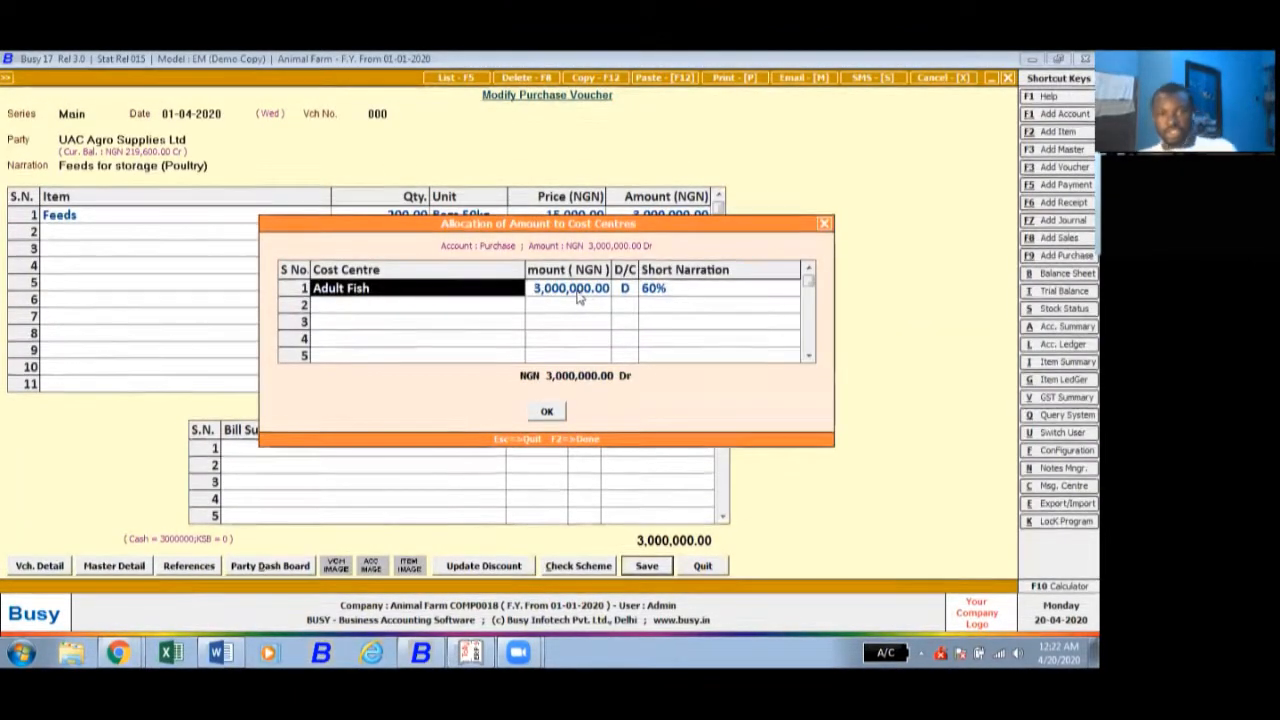
- Set the amount allocated to the Adult Fish cost centre to 1,800,000, keeping its short narration
click(572, 290)
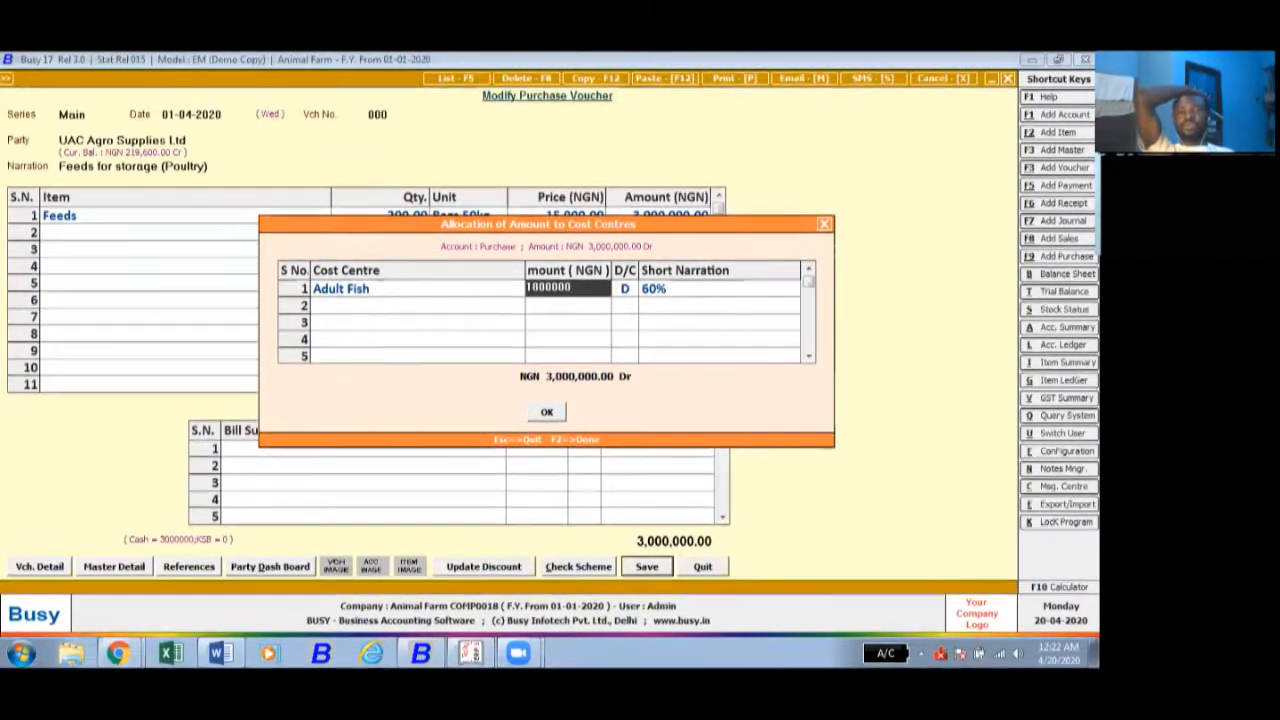
key(Return)
key(Return)
key(Return)
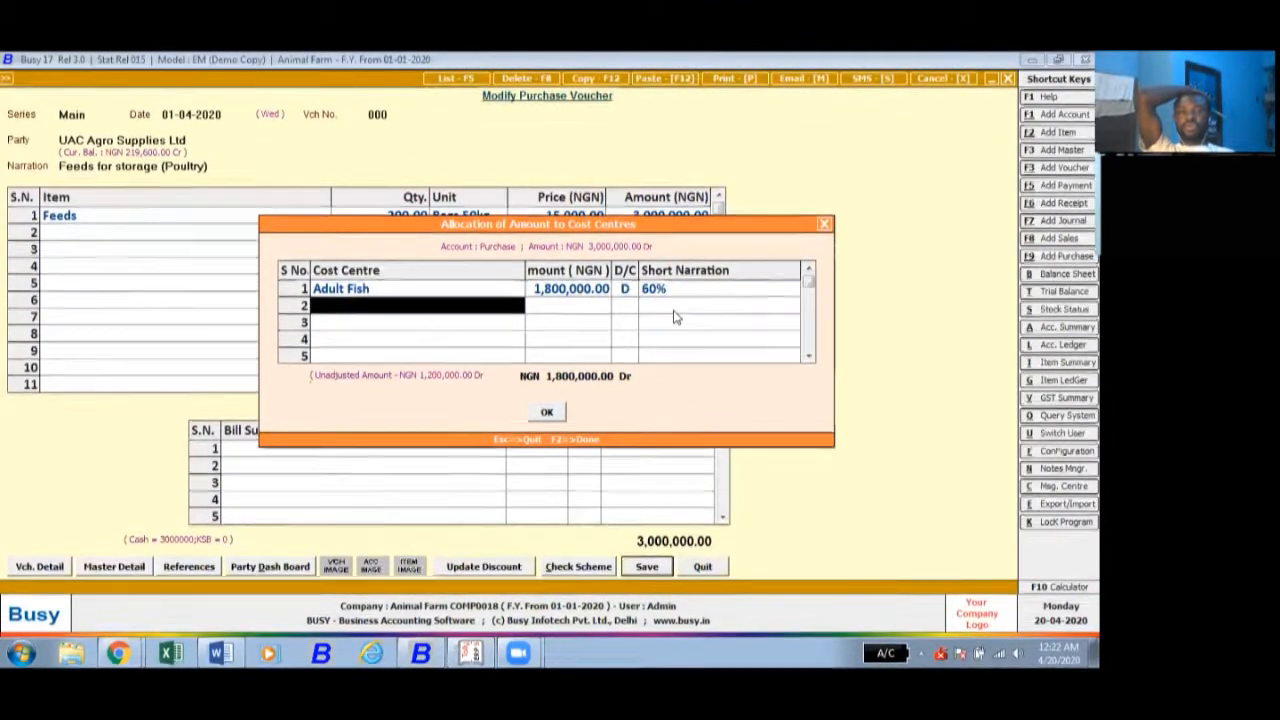
- Add the Juveniles cost centre to the allocation with an amount of 750,000 and short narration 25%
text(juve)
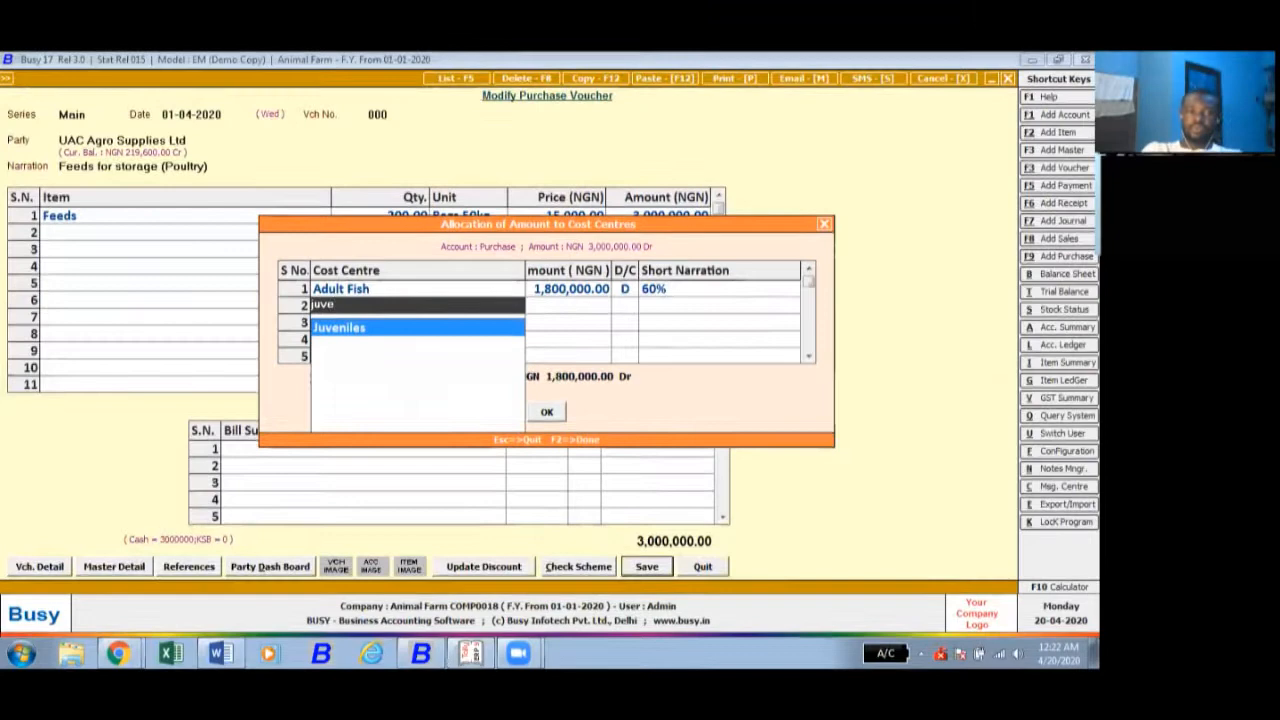
key(Return)
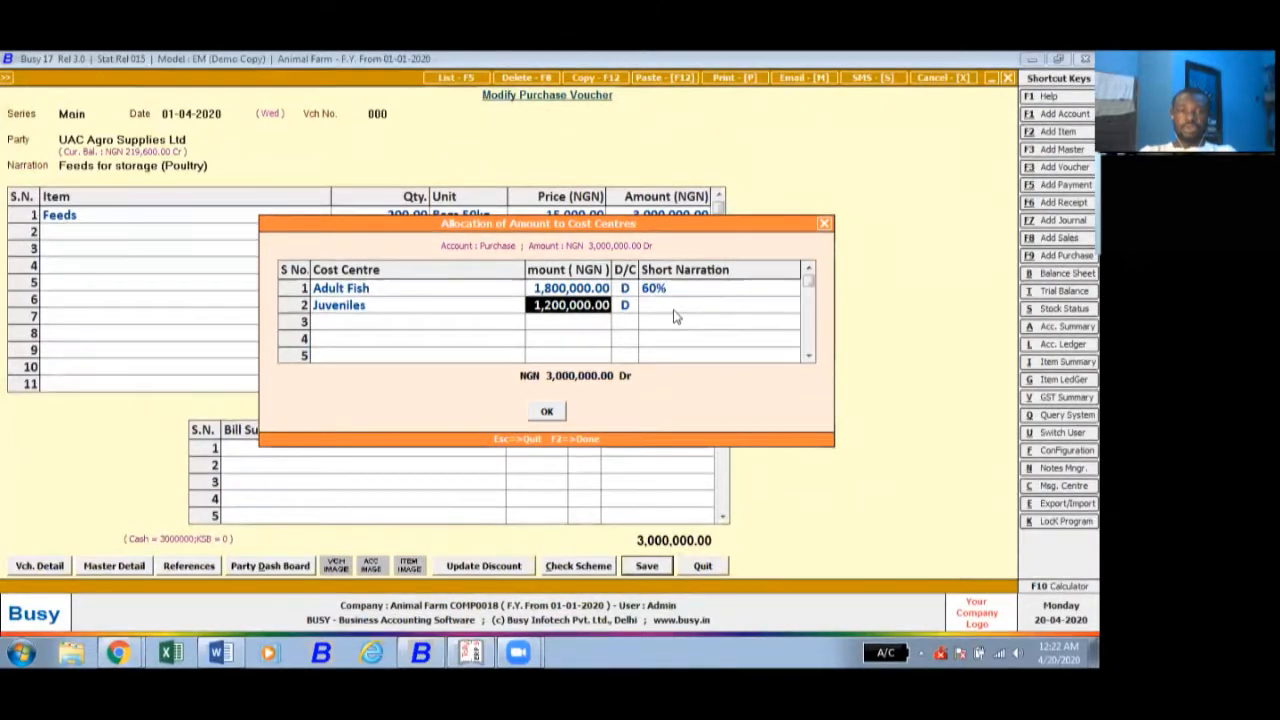
text(75)
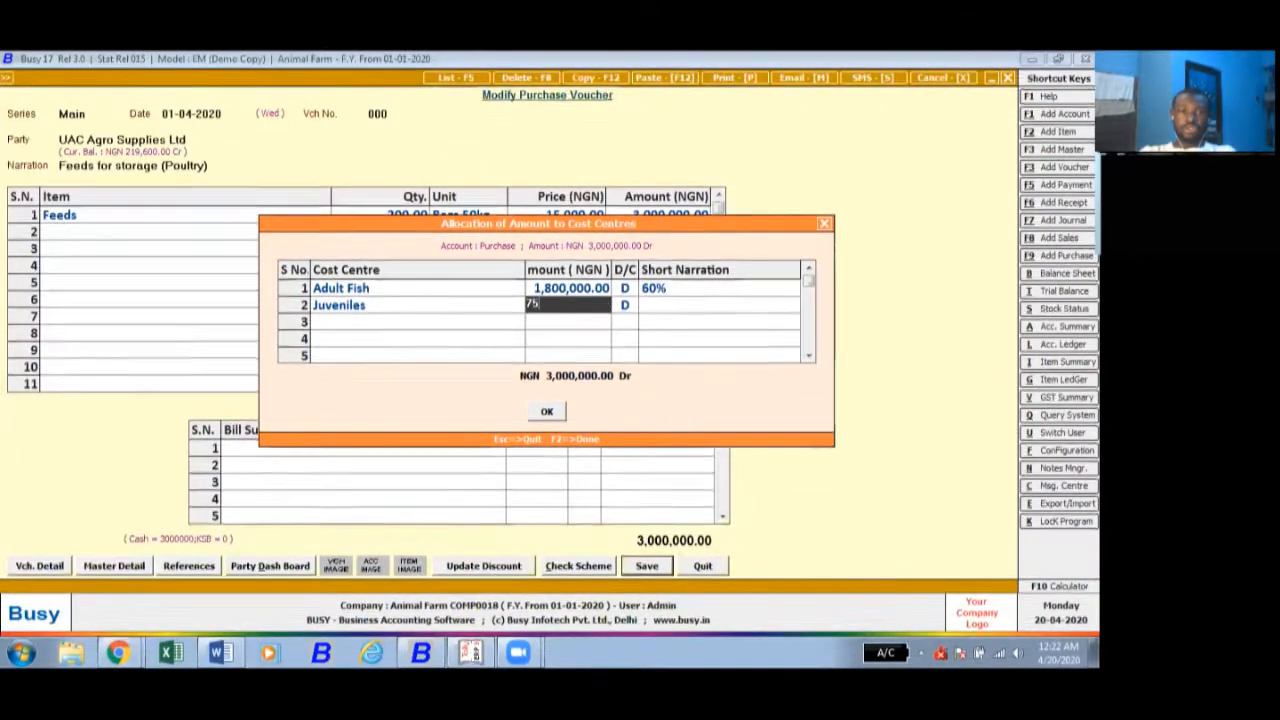
text(0000)
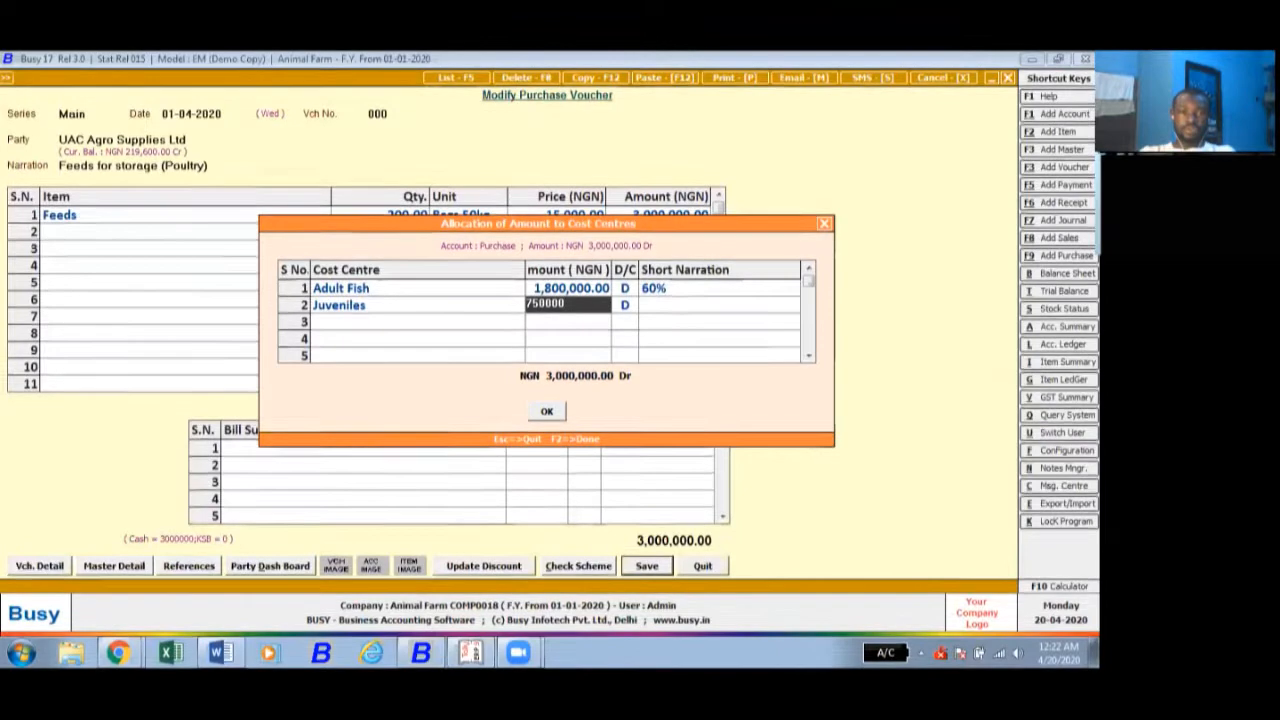
key(Return)
key(Return)
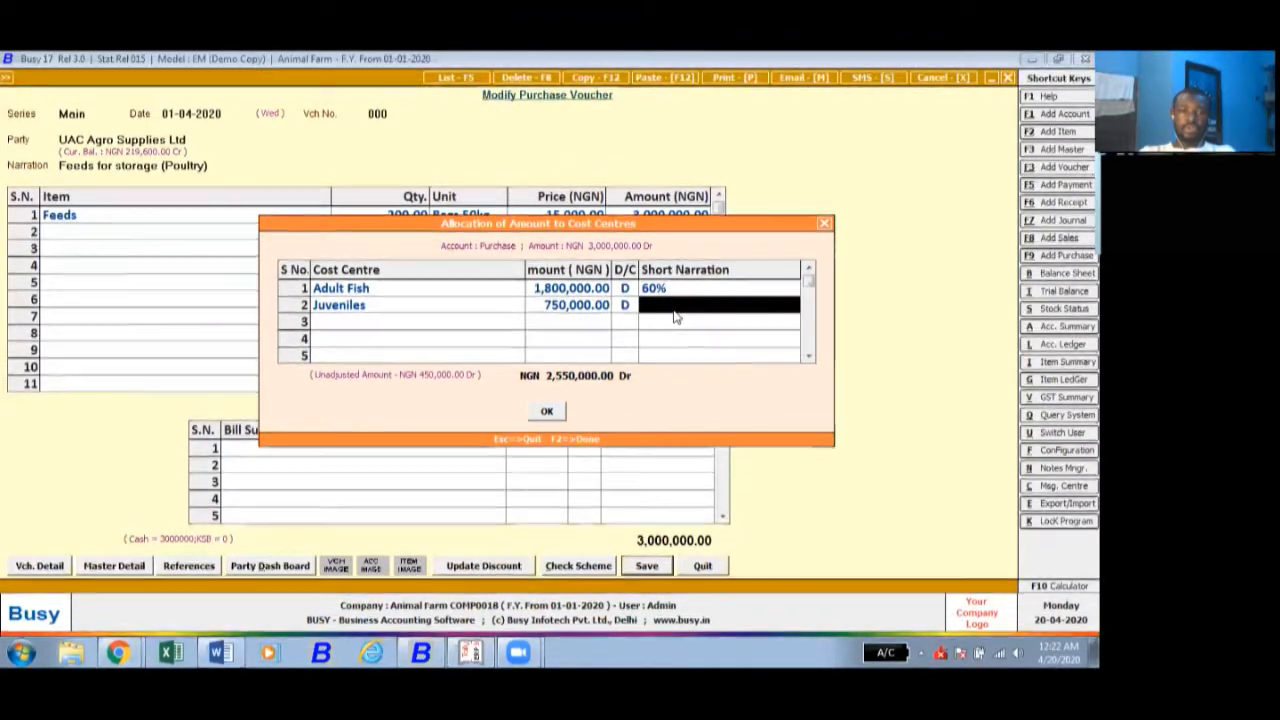
text(25%)
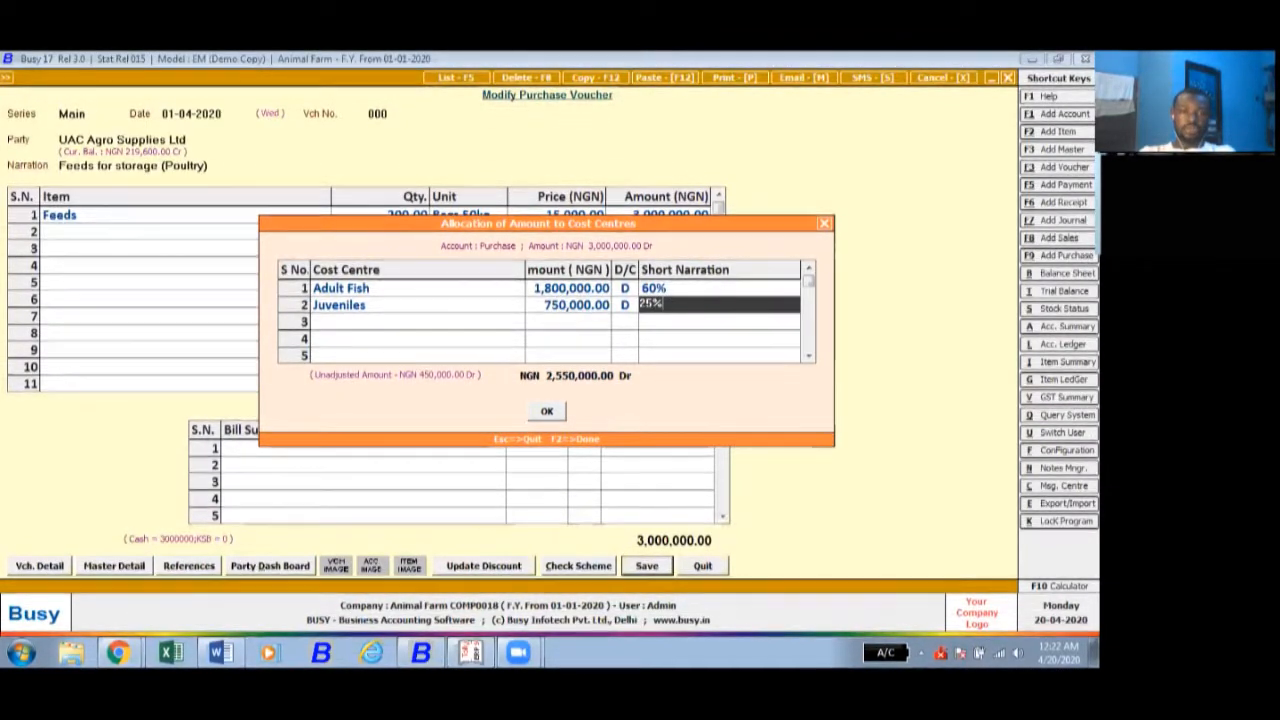
key(Return)
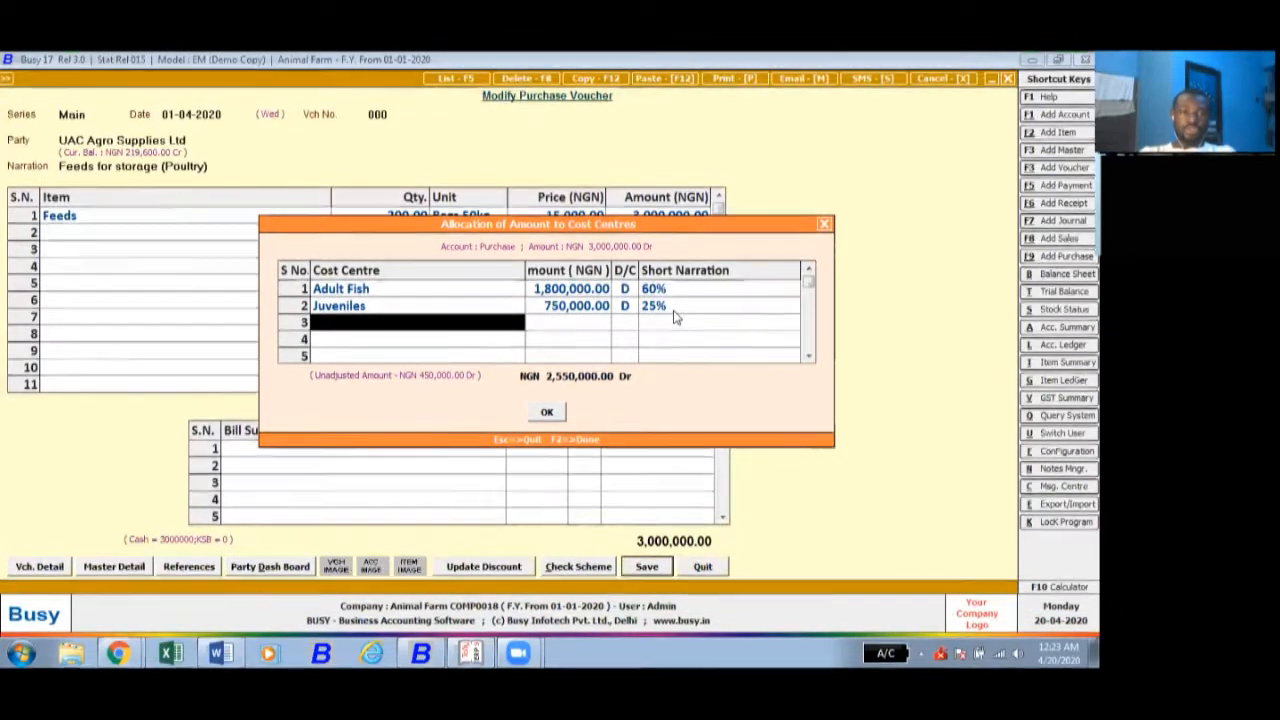
- Allocate the remaining 450,000 to the Fingerlings cost centre with short narration 15%, then confirm the allocation and leave voucher modification
text(fing)
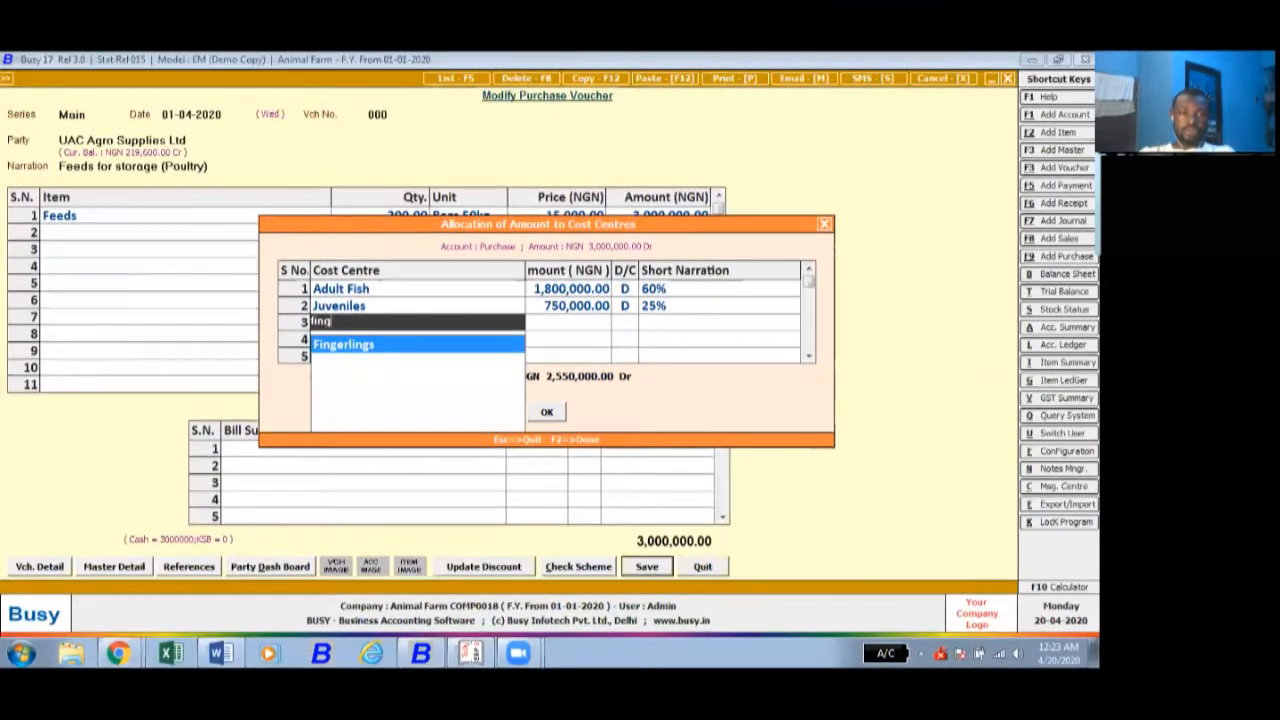
key(Return)
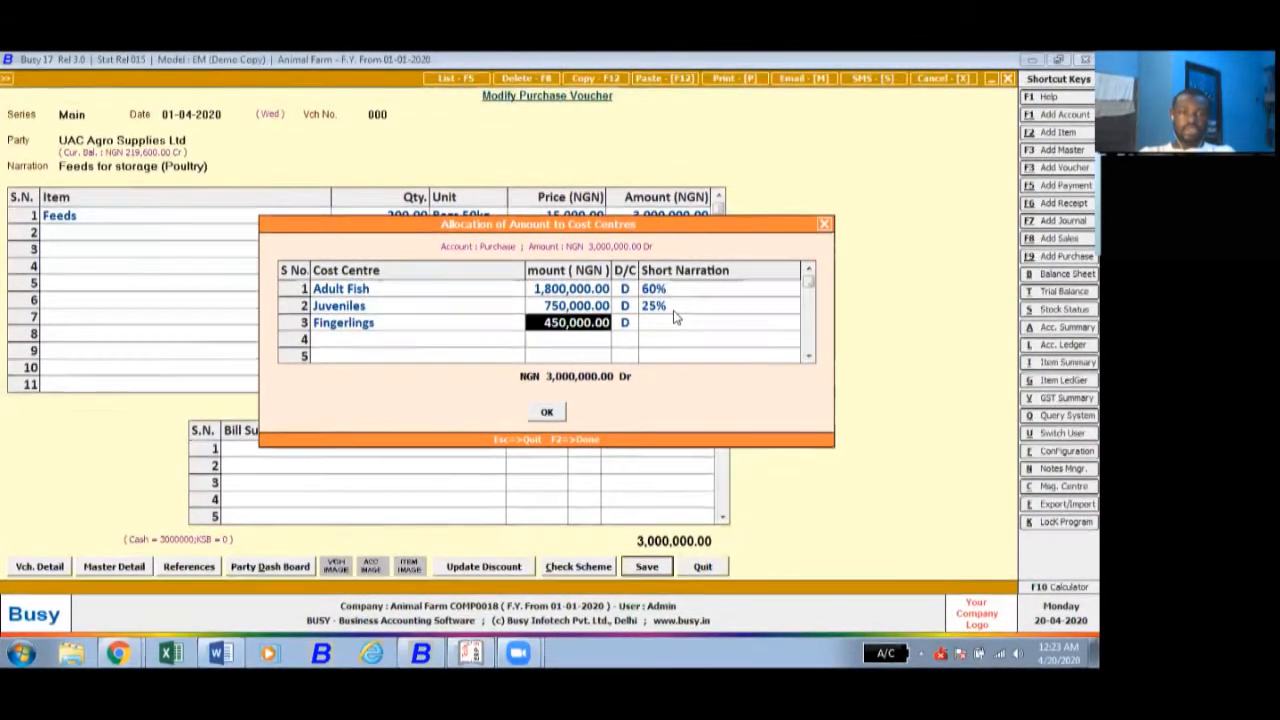
key(Return)
key(Return)
text(15)
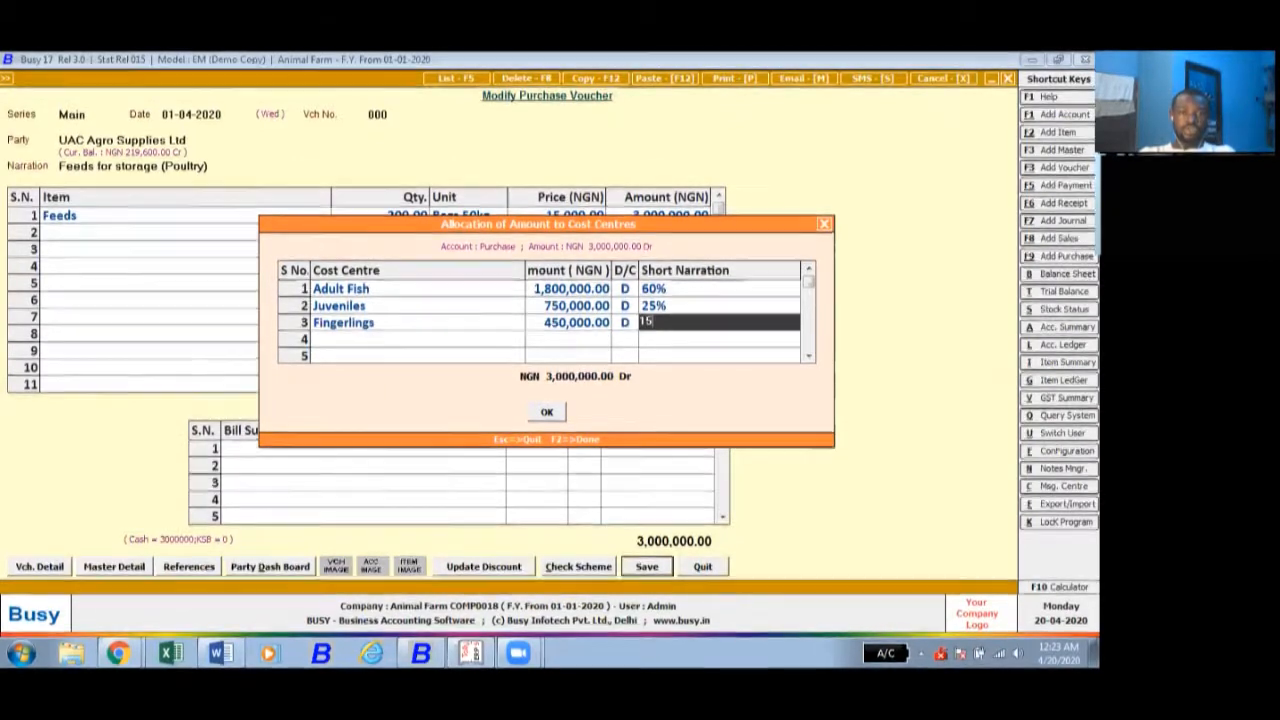
text(%)
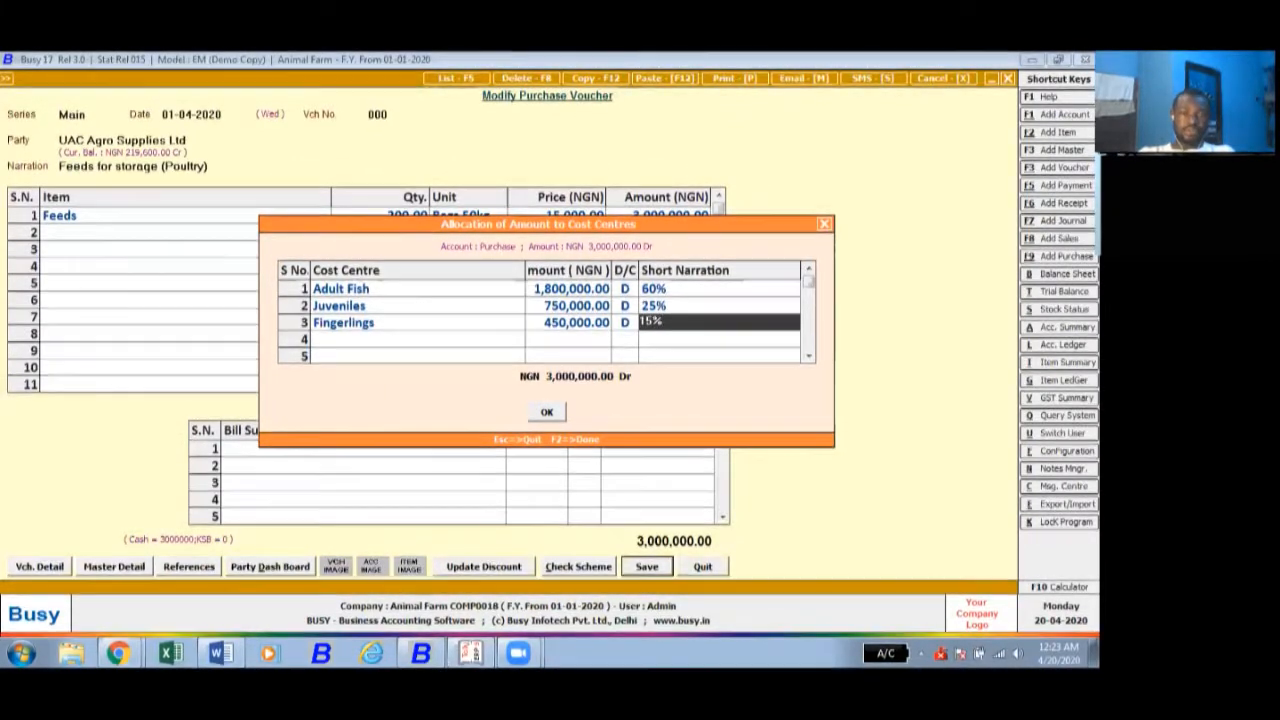
key(Return)
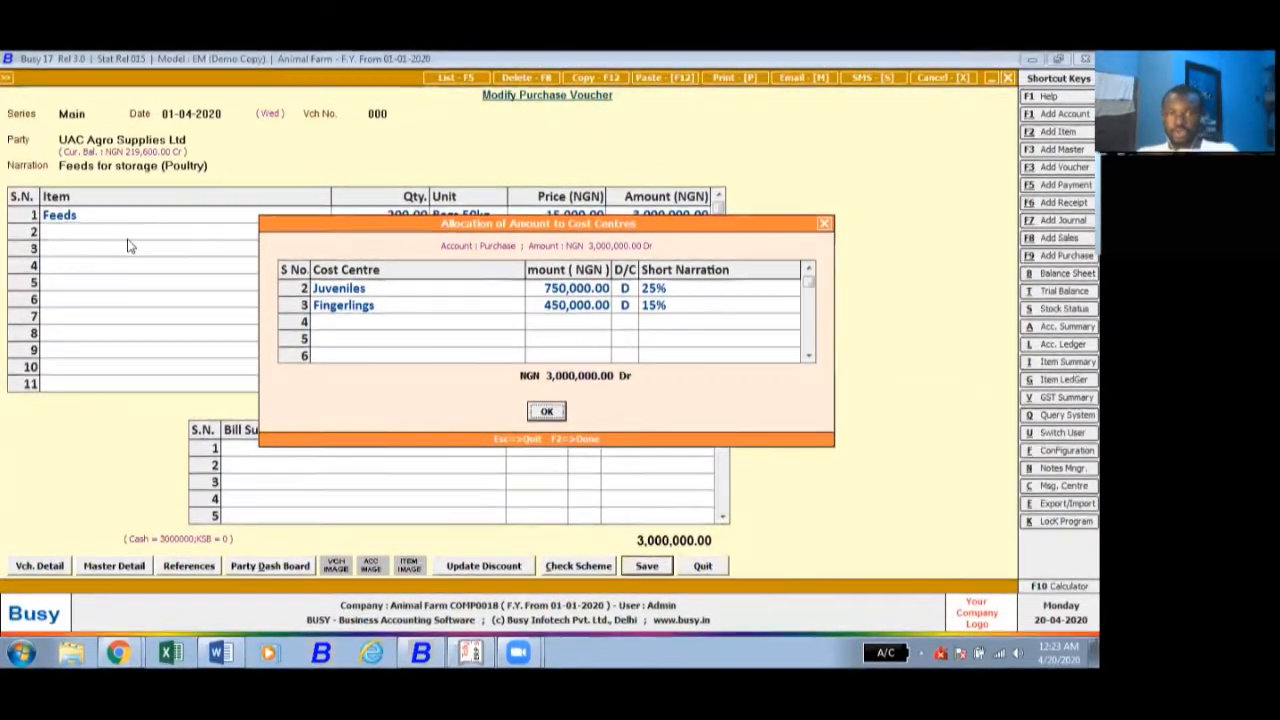
click(546, 411)
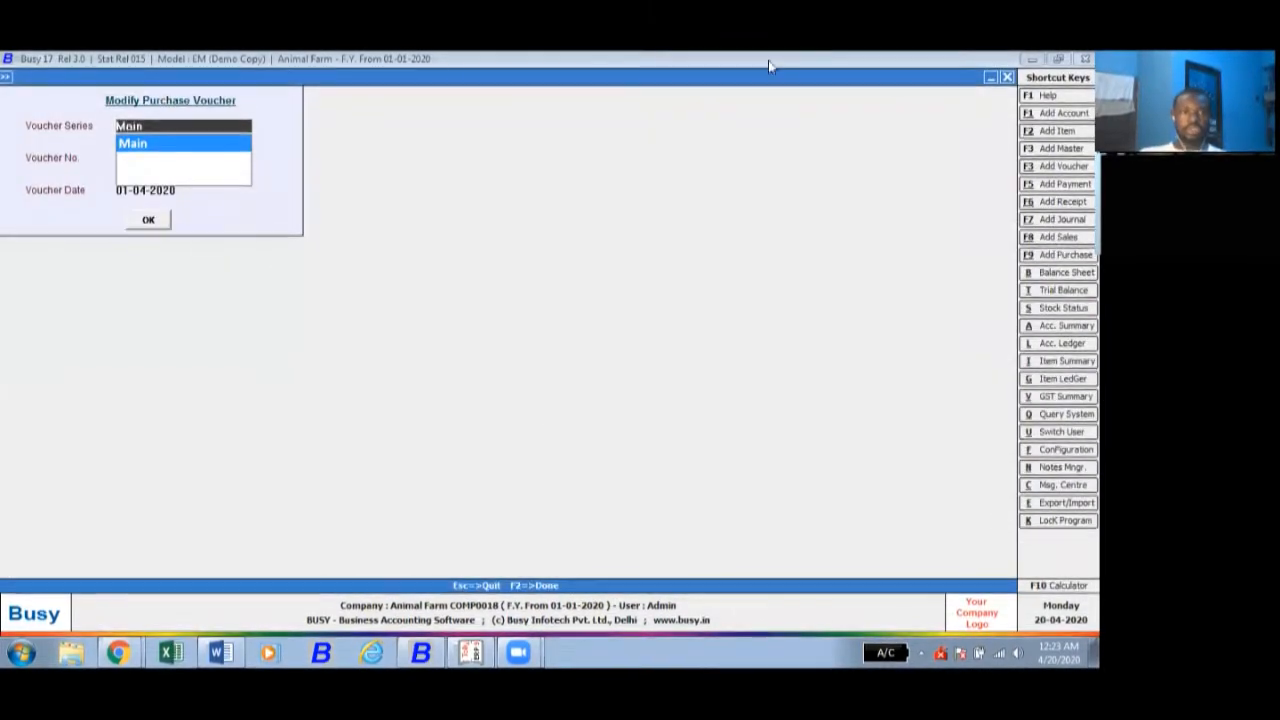
click(1007, 77)
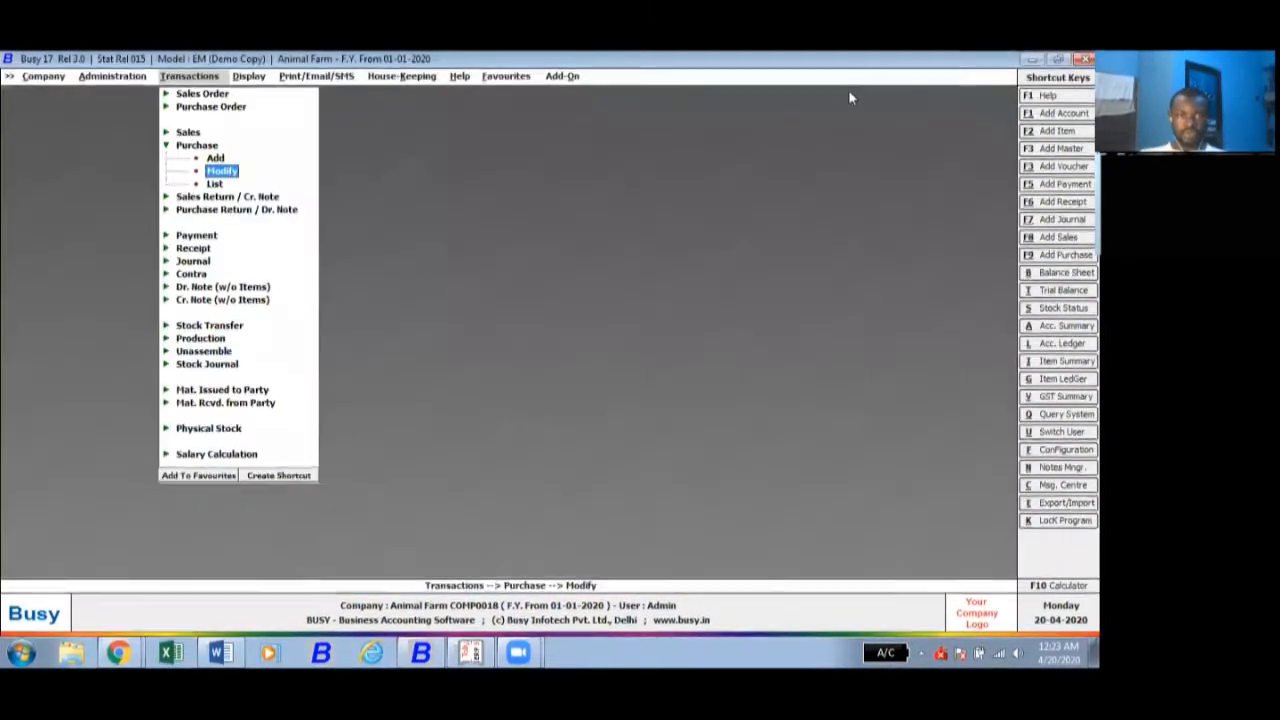
- Display the alphabetical cost centre trial for all cost centres as on 01-04-2020, excluding zero balances
click(249, 77)
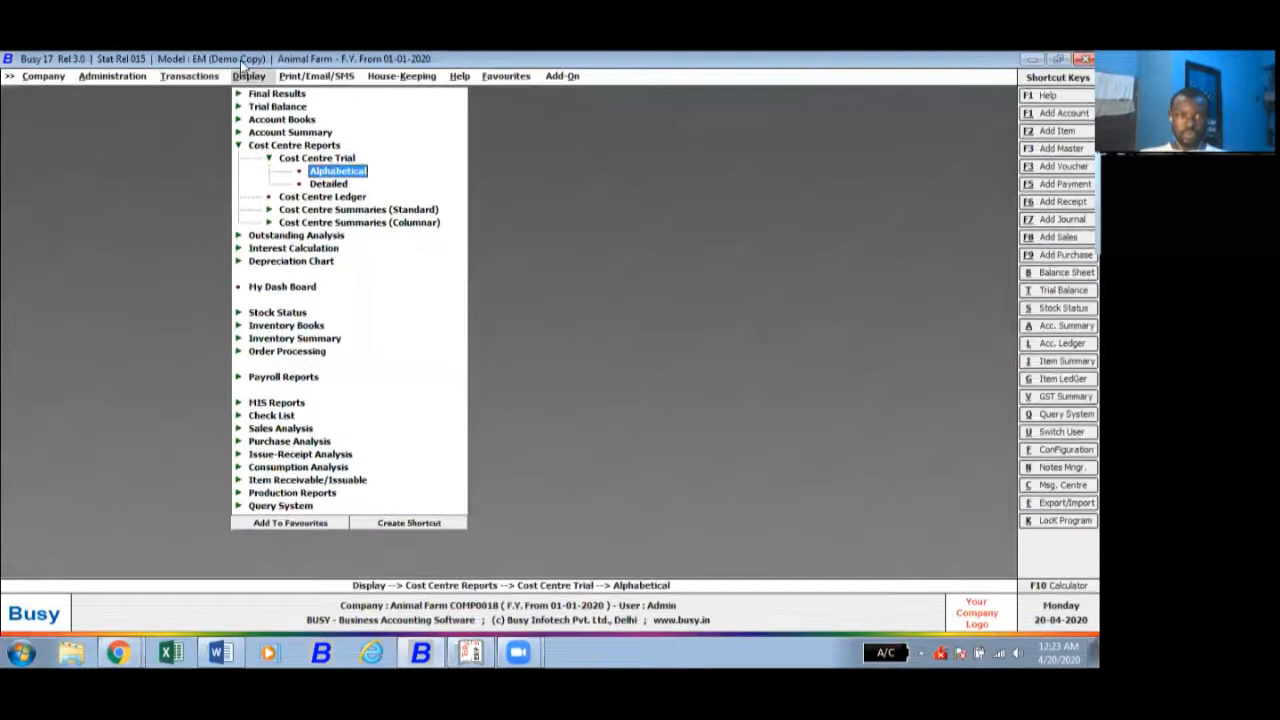
click(348, 176)
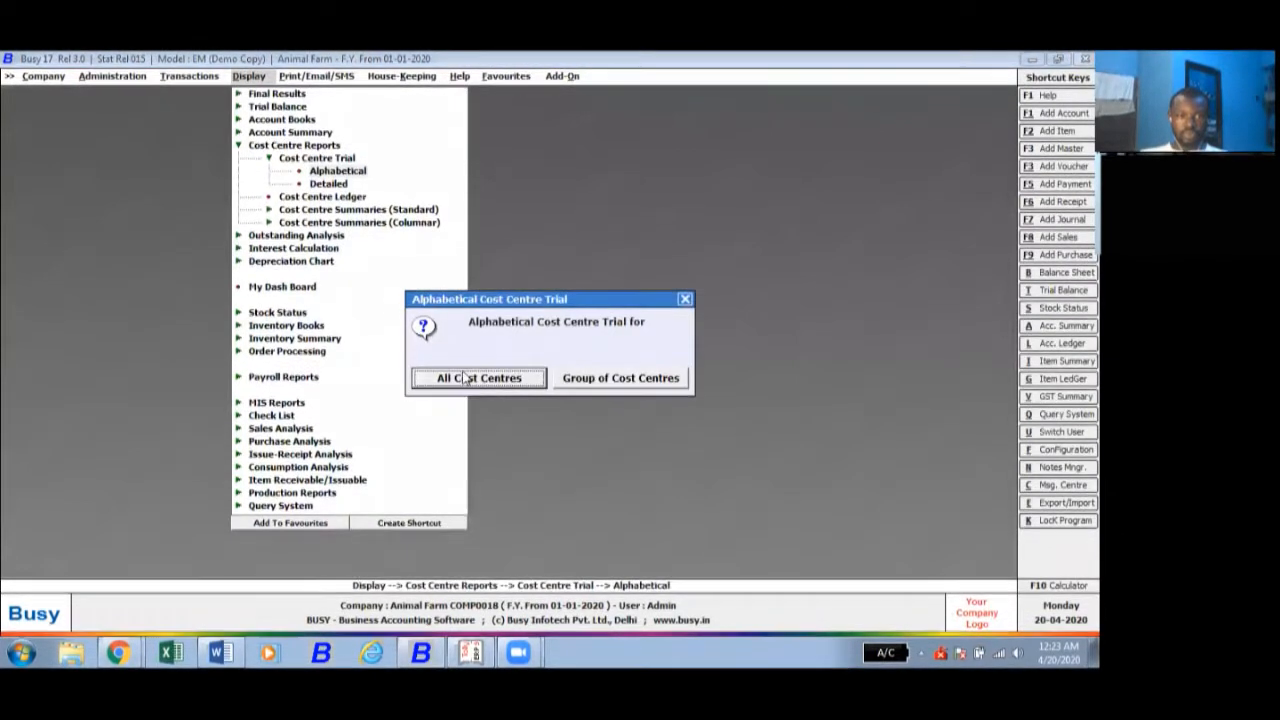
click(465, 379)
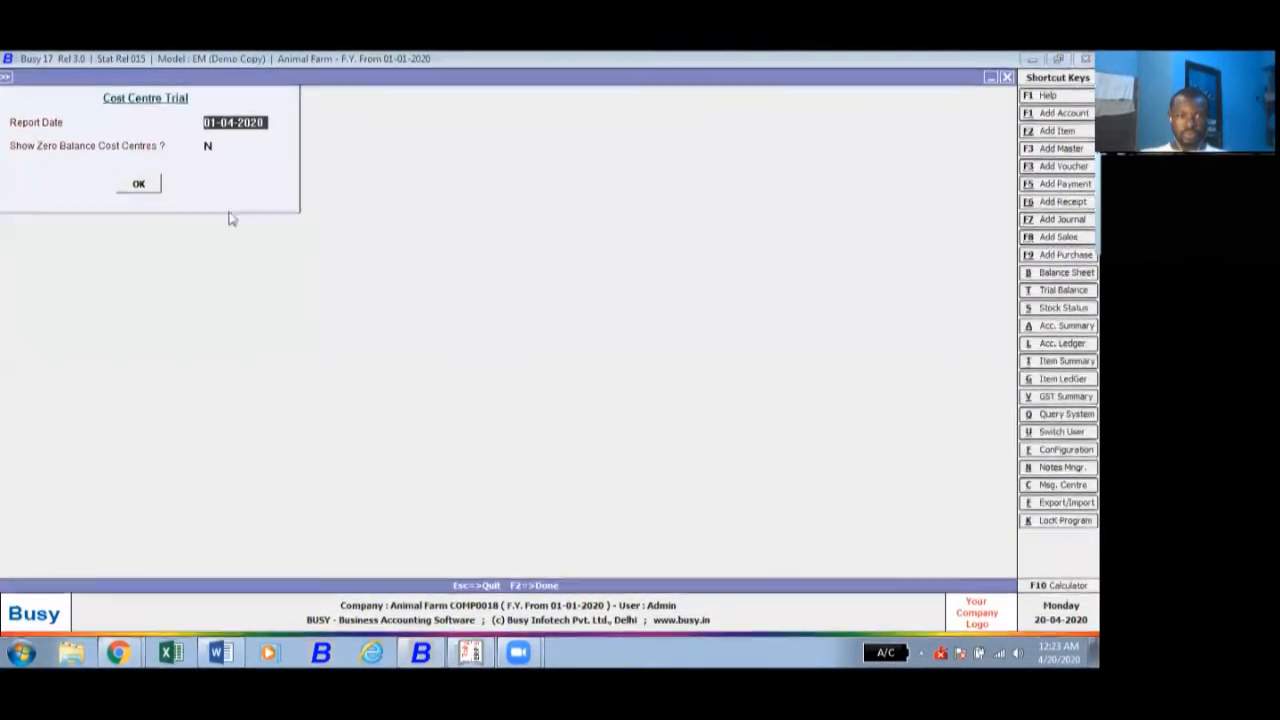
click(139, 186)
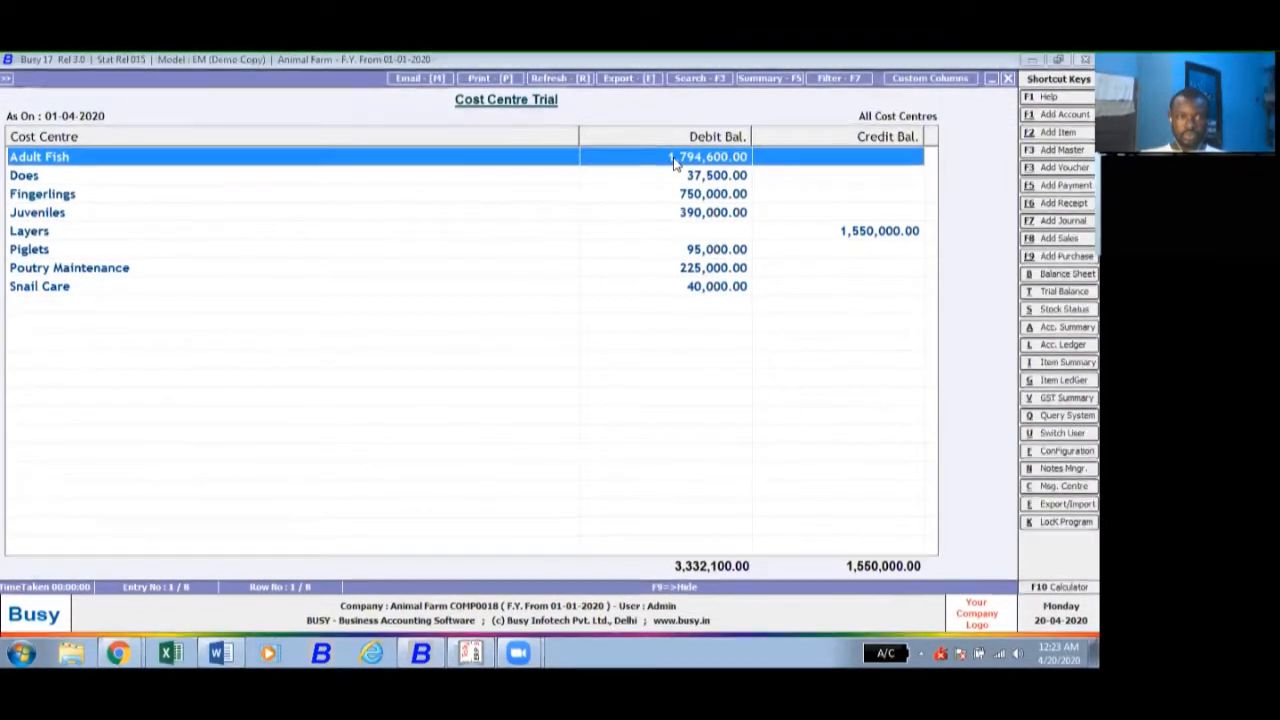
- Review the Adult Fish cost centre ledger from the trial, then close the ledger and the trial report
double_click(673, 157)
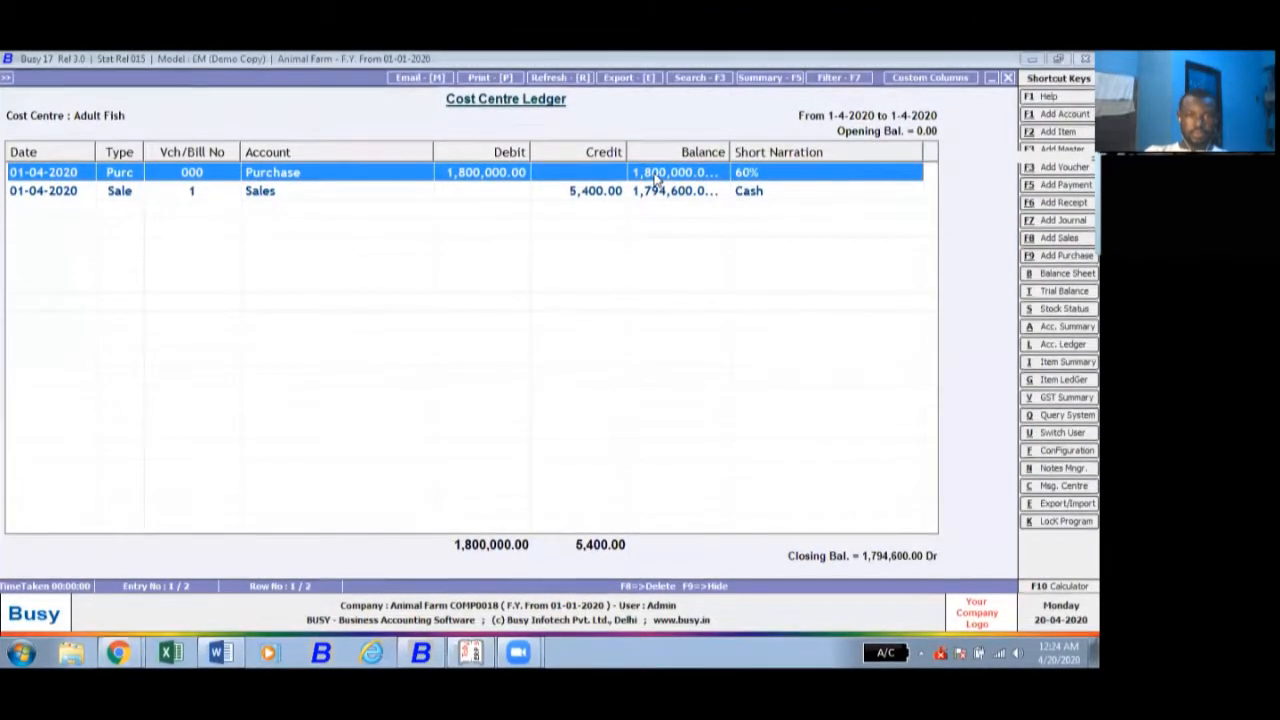
click(1008, 79)
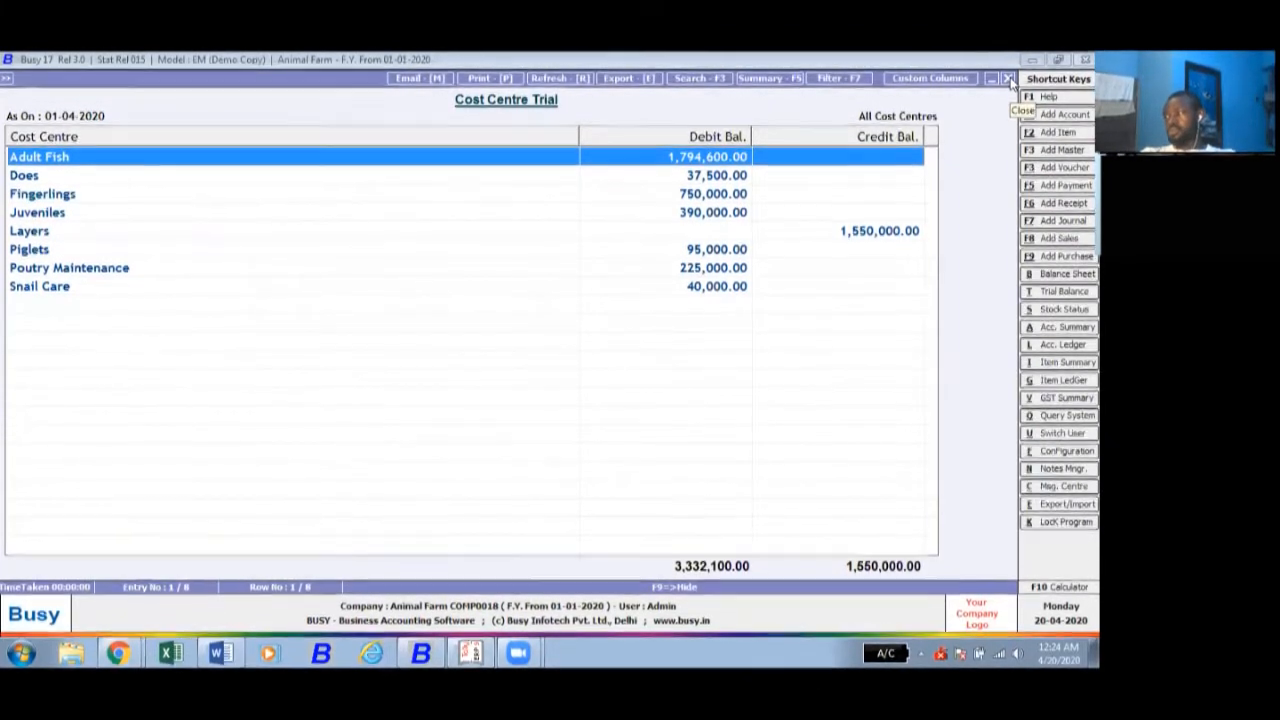
click(1009, 80)
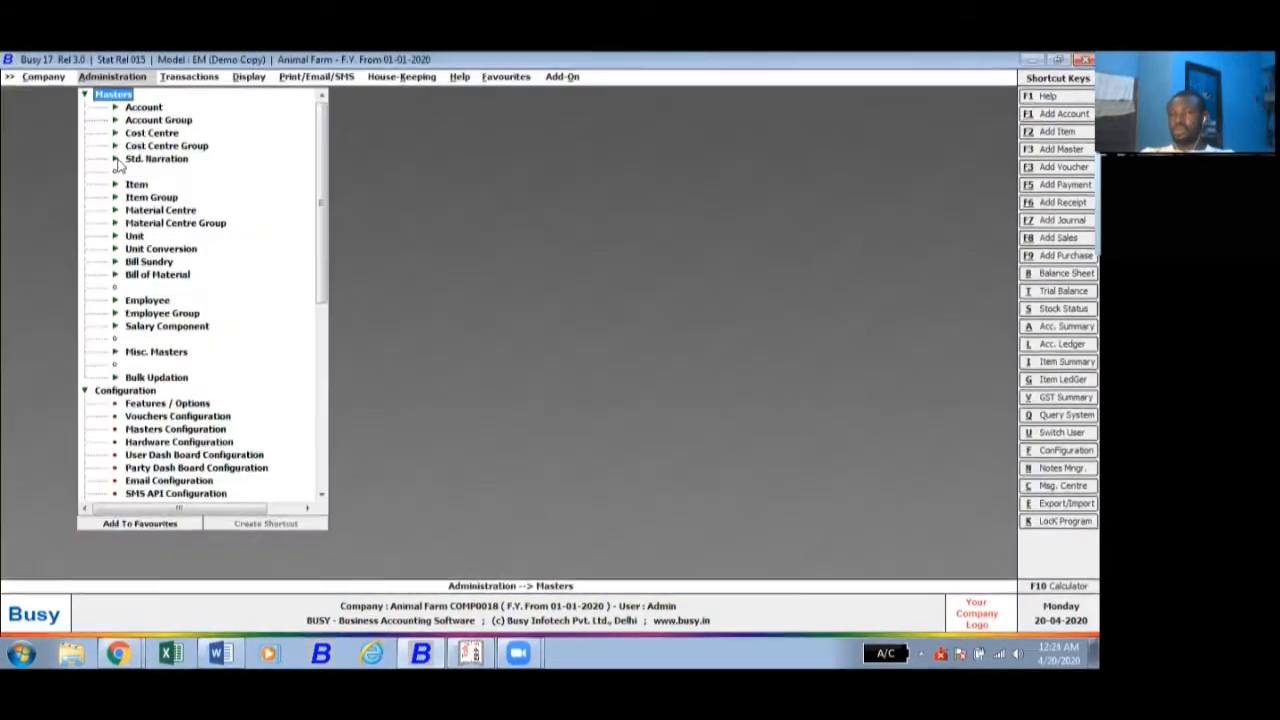